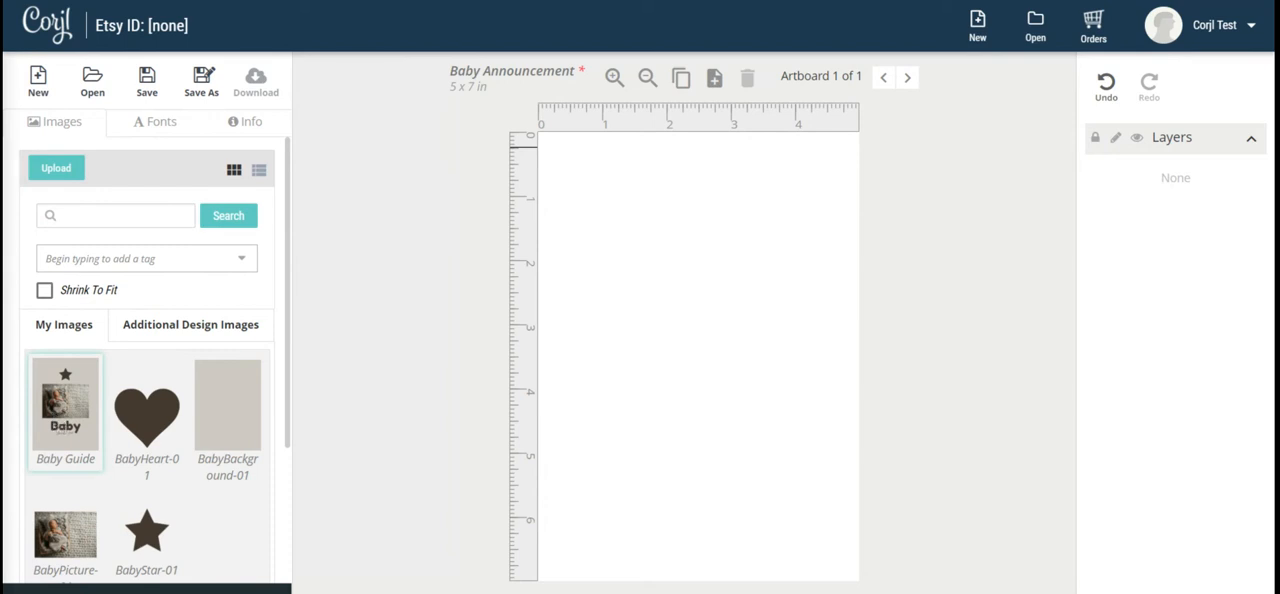
# Place the Baby Guide image on the artboard and lock its layer.
pyautogui.click(55, 415)
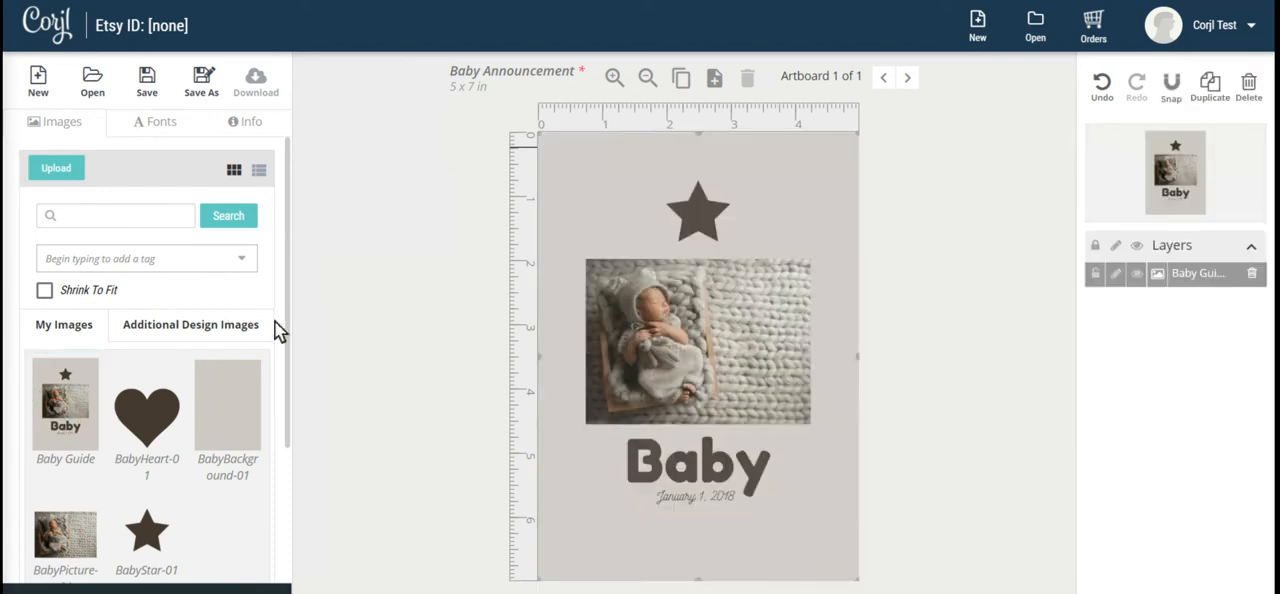
pyautogui.click(660, 325)
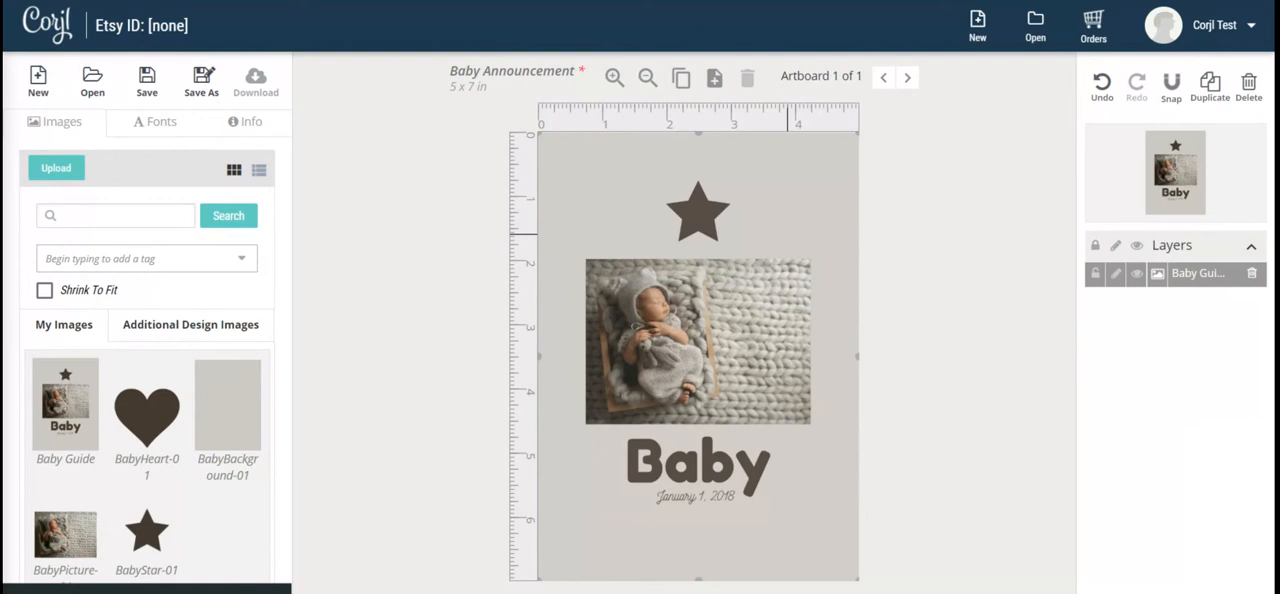
pyautogui.click(1097, 274)
pyautogui.click(755, 318)
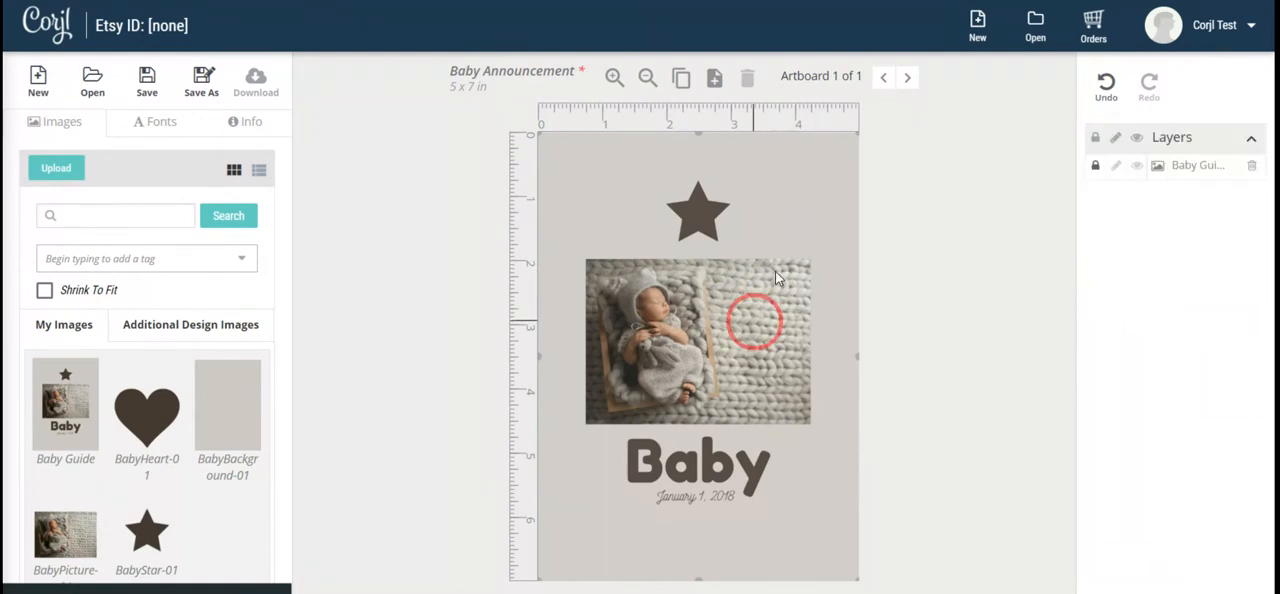
pyautogui.click(752, 324)
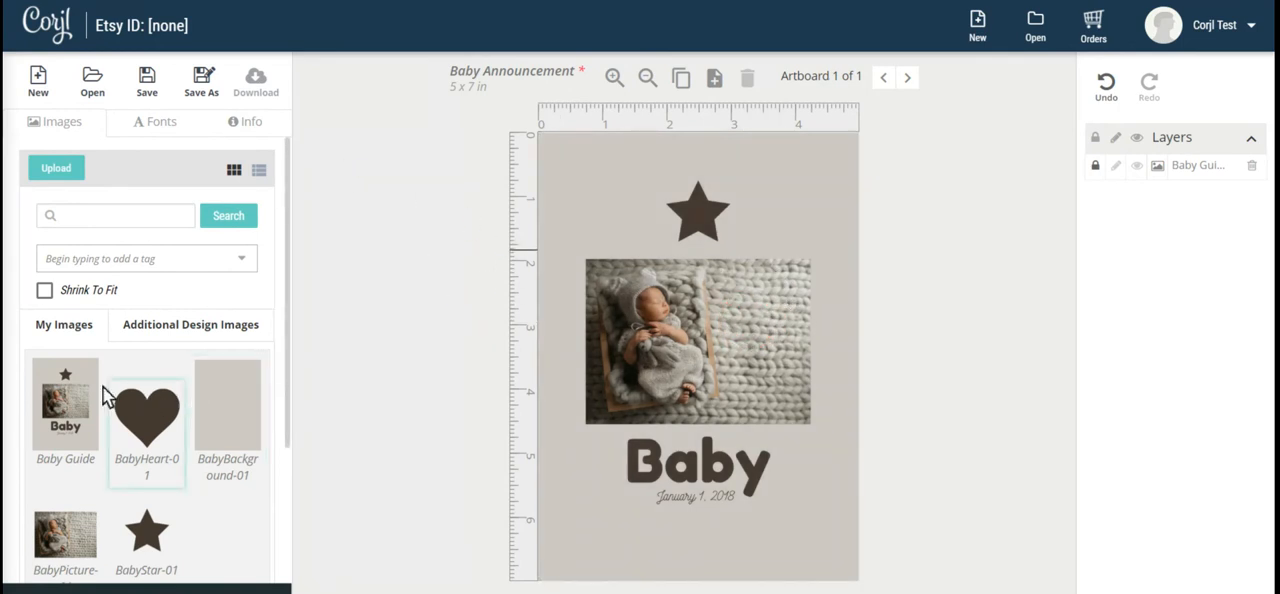
# Add the BabyBackground-01 image, reorder it beneath the Baby Guide layer, and lock it against moving and editing.
pyautogui.click(238, 412)
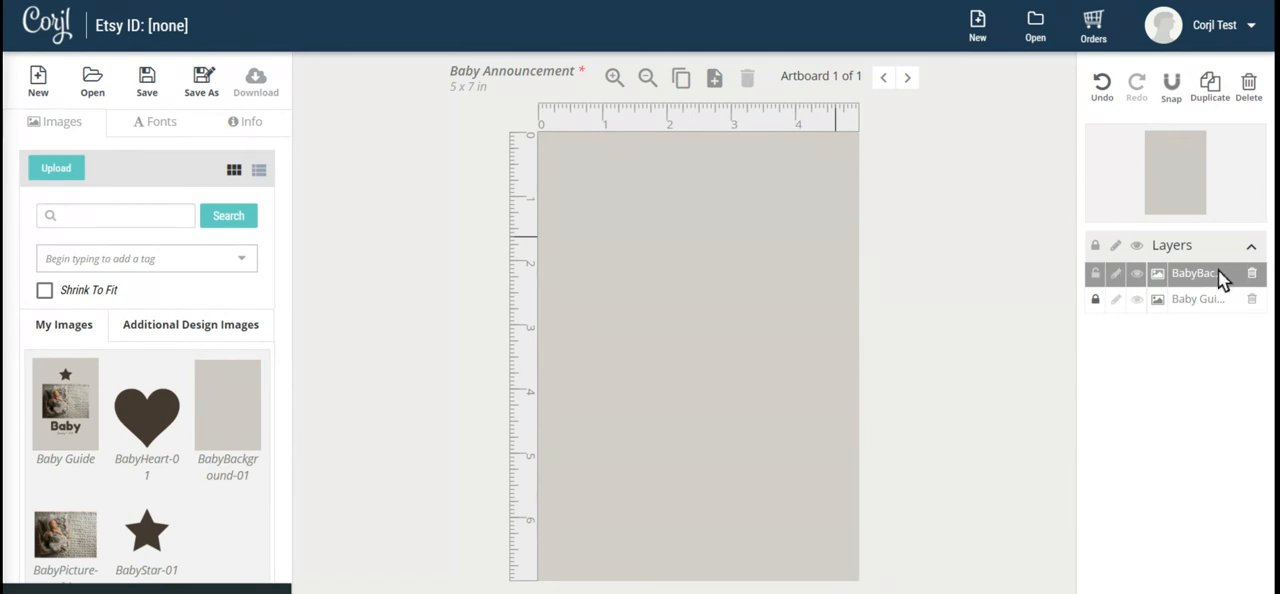
pyautogui.moveTo(1192, 277); pyautogui.dragTo(1192, 299)
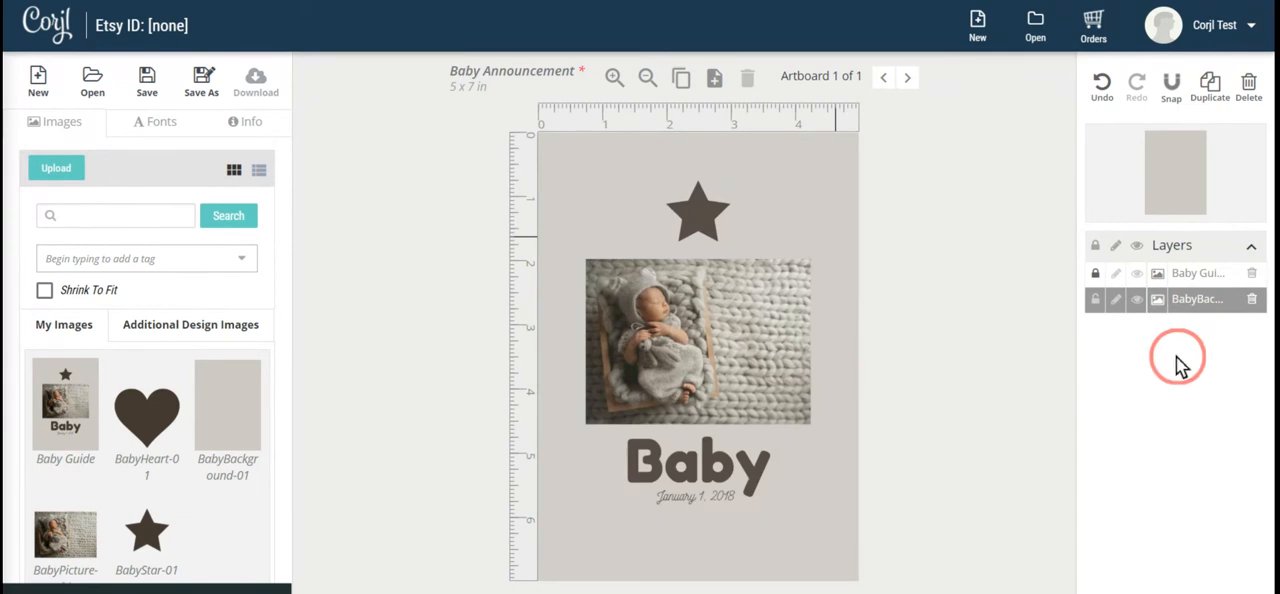
pyautogui.click(1096, 299)
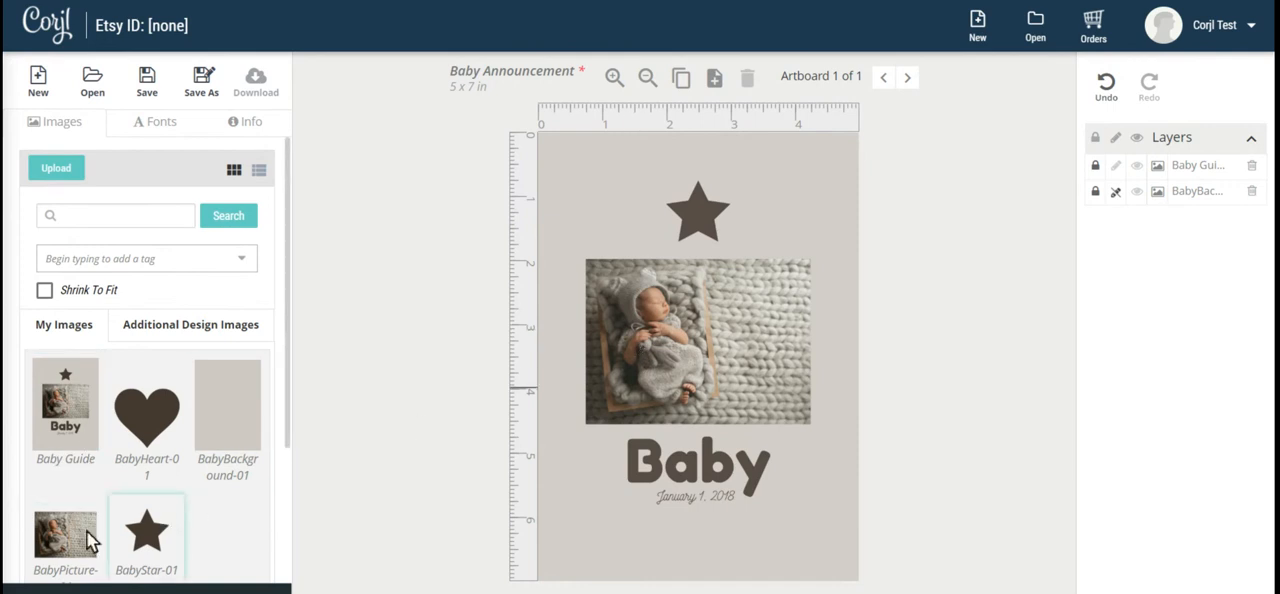
# Add the baby picture to the artboard and align it over the guide's photo.
pyautogui.click(57, 546)
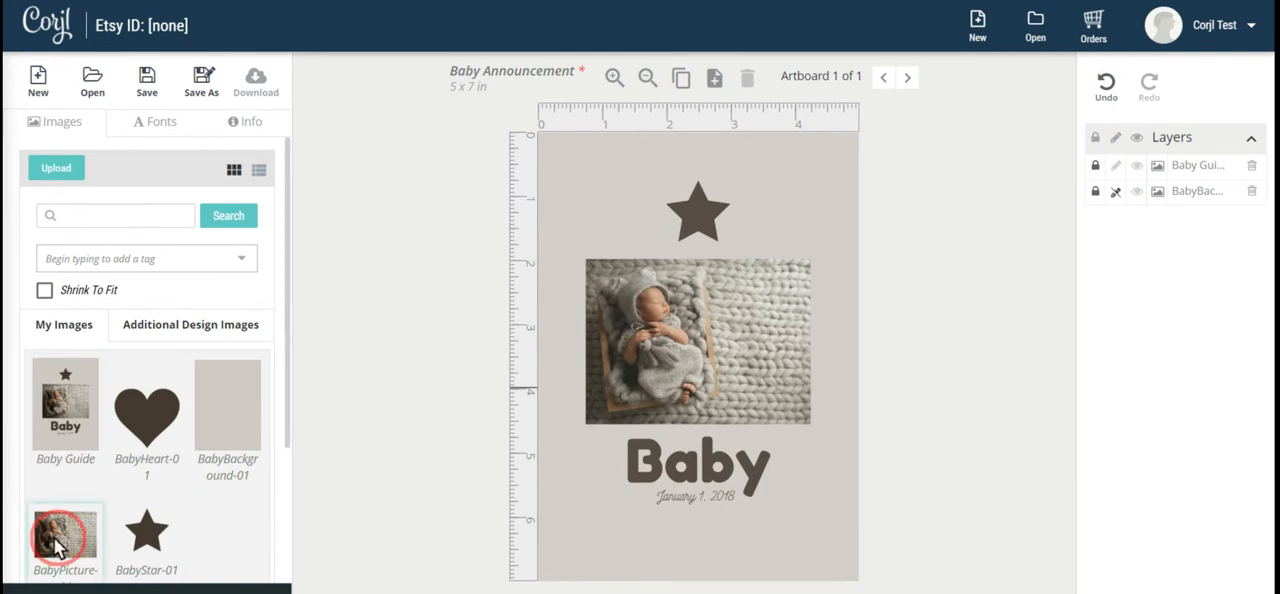
pyautogui.moveTo(57, 546); pyautogui.dragTo(690, 316)
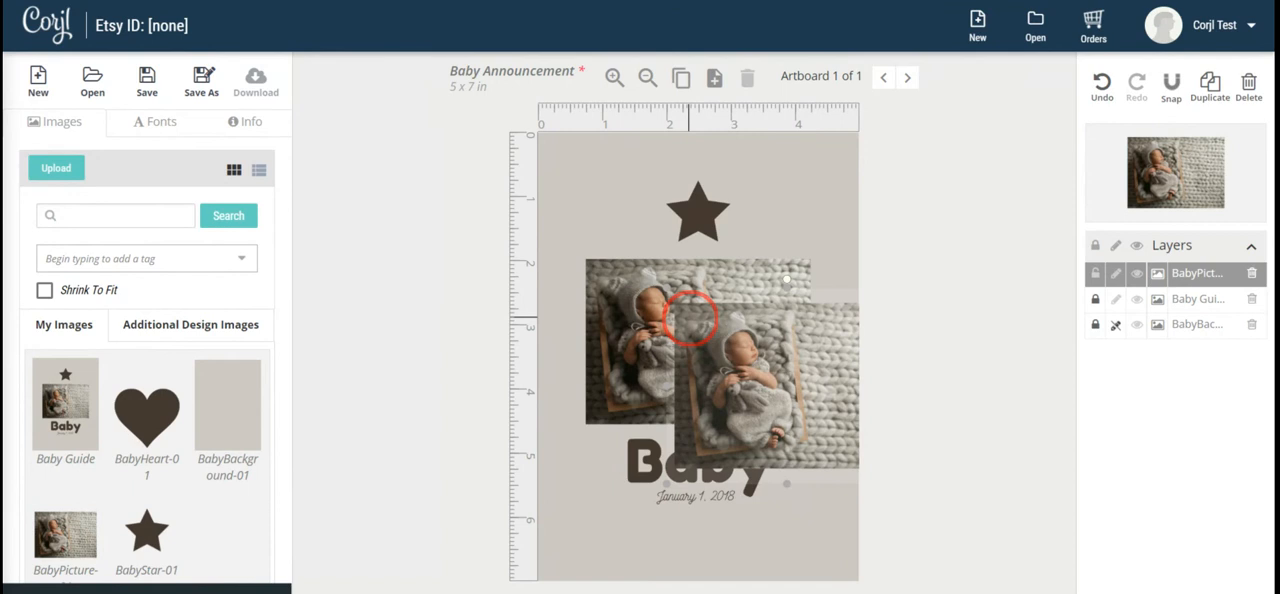
pyautogui.moveTo(700, 352)
pyautogui.mouseDown()
pyautogui.moveTo(714, 331)
pyautogui.moveTo(697, 337)
pyautogui.moveTo(707, 345)
pyautogui.mouseUp()
# Add the BabyStar-01 image and align it over the guide's star above the photo.
pyautogui.scroll(-1, 170, 415)
pyautogui.scroll(1, 170, 415)
pyautogui.click(147, 532)
pyautogui.moveTo(703, 368); pyautogui.dragTo(698, 212)
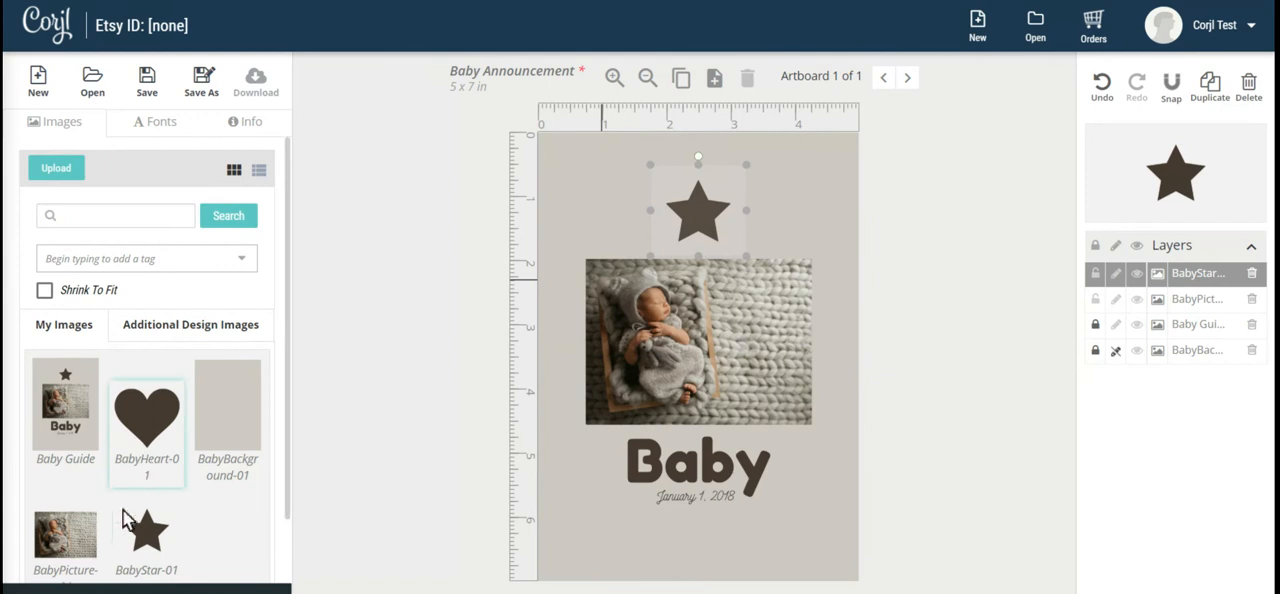
pyautogui.click(145, 430)
pyautogui.moveTo(703, 380); pyautogui.dragTo(610, 218)
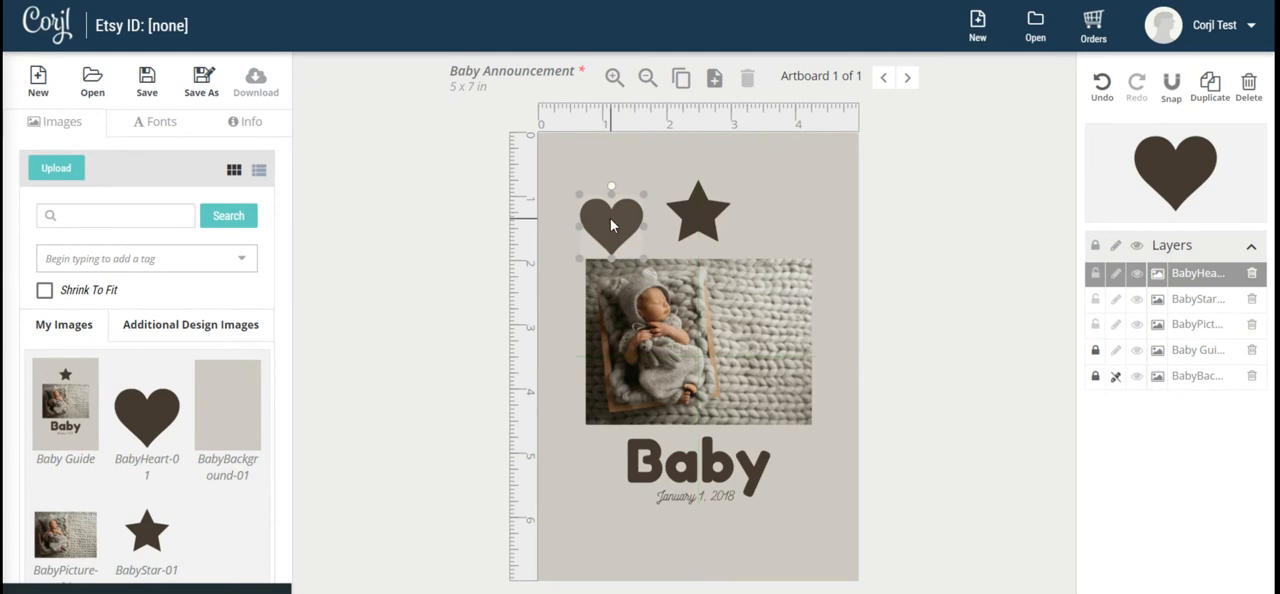
pyautogui.press('Delete')
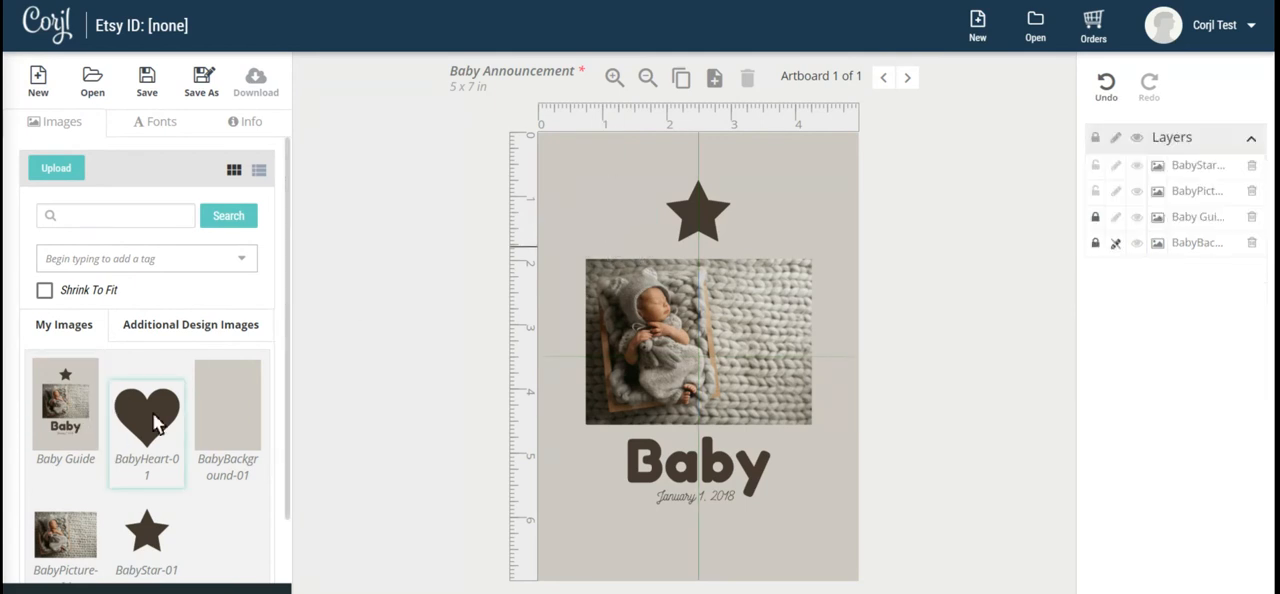
# Add BabyHeart-01 to the additional design images and check that collection.
pyautogui.rightClick(153, 414)
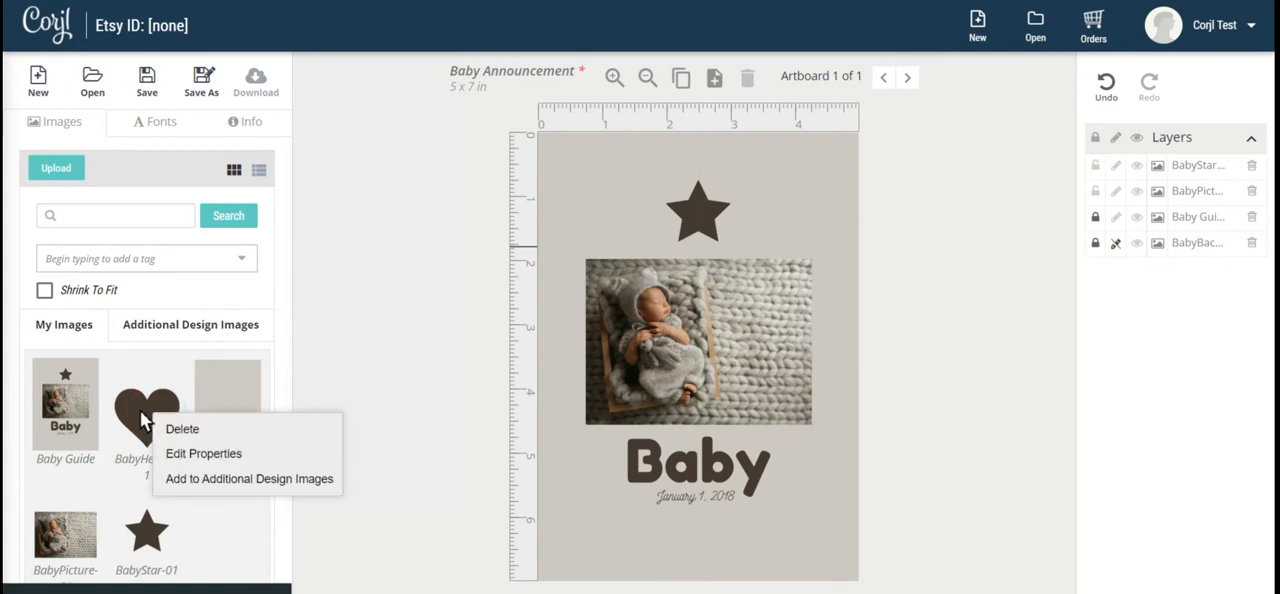
pyautogui.click(282, 478)
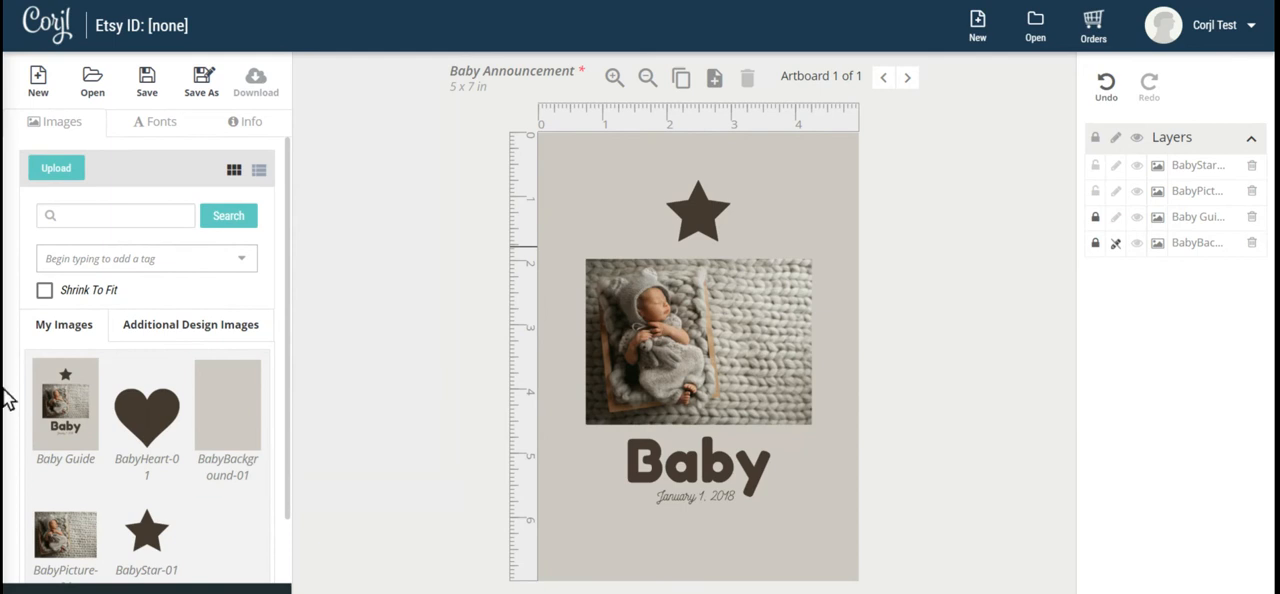
pyautogui.click(165, 324)
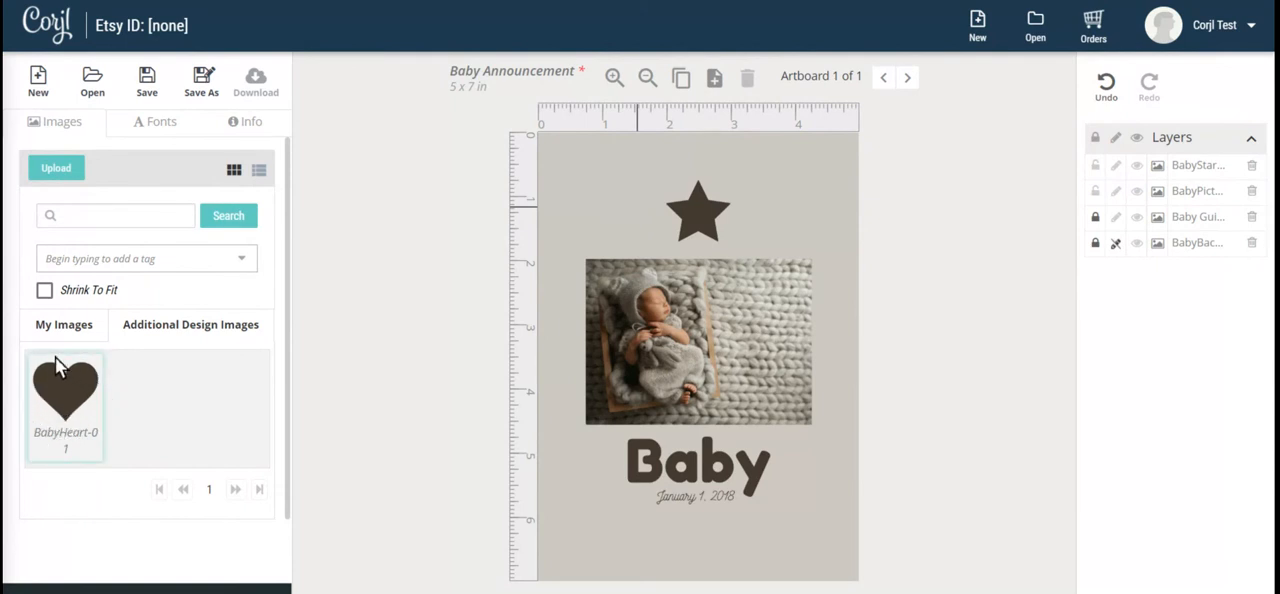
pyautogui.click(63, 325)
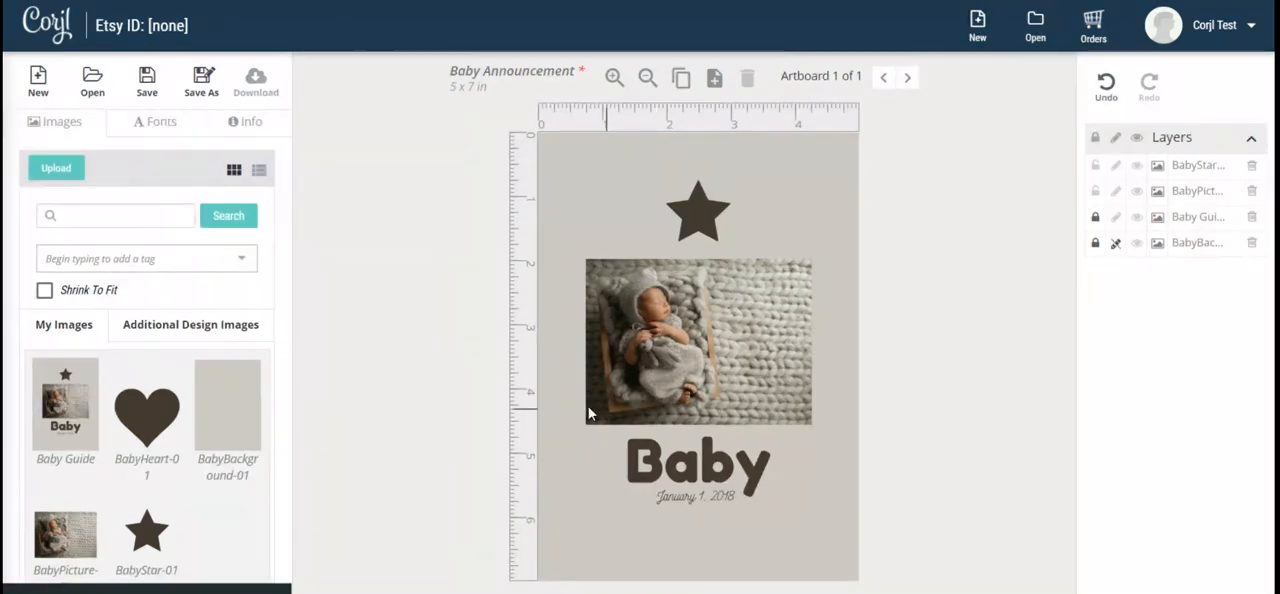
# Add one text layer in Fredoka One and another in Nickainley Normal.
pyautogui.click(155, 122)
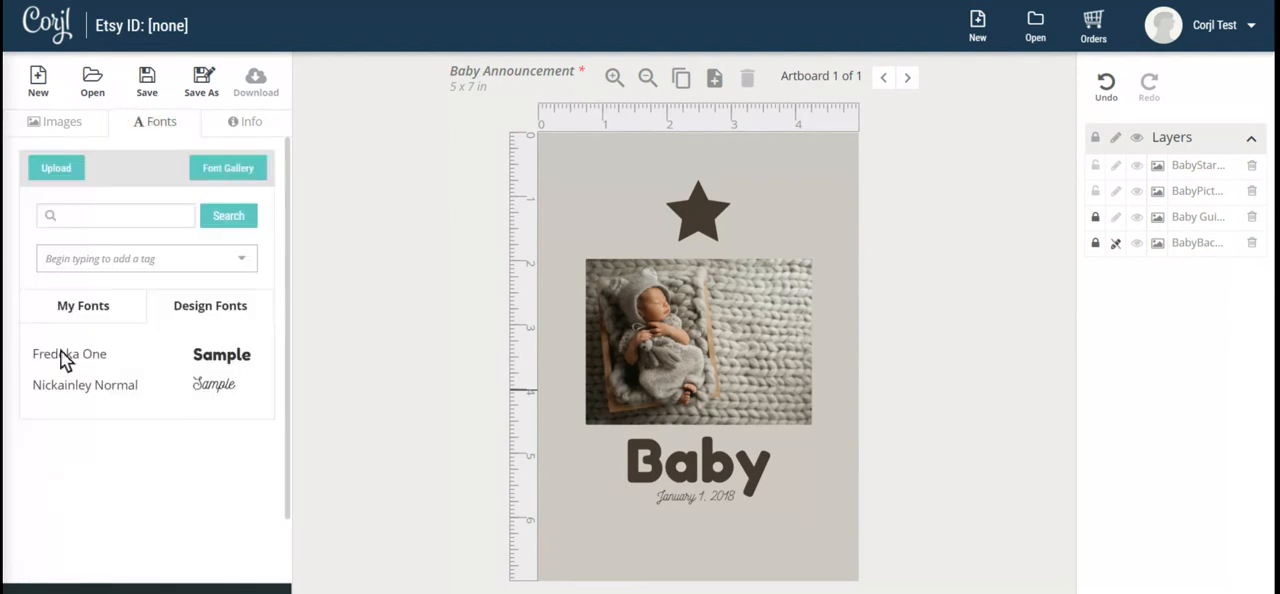
pyautogui.click(220, 360)
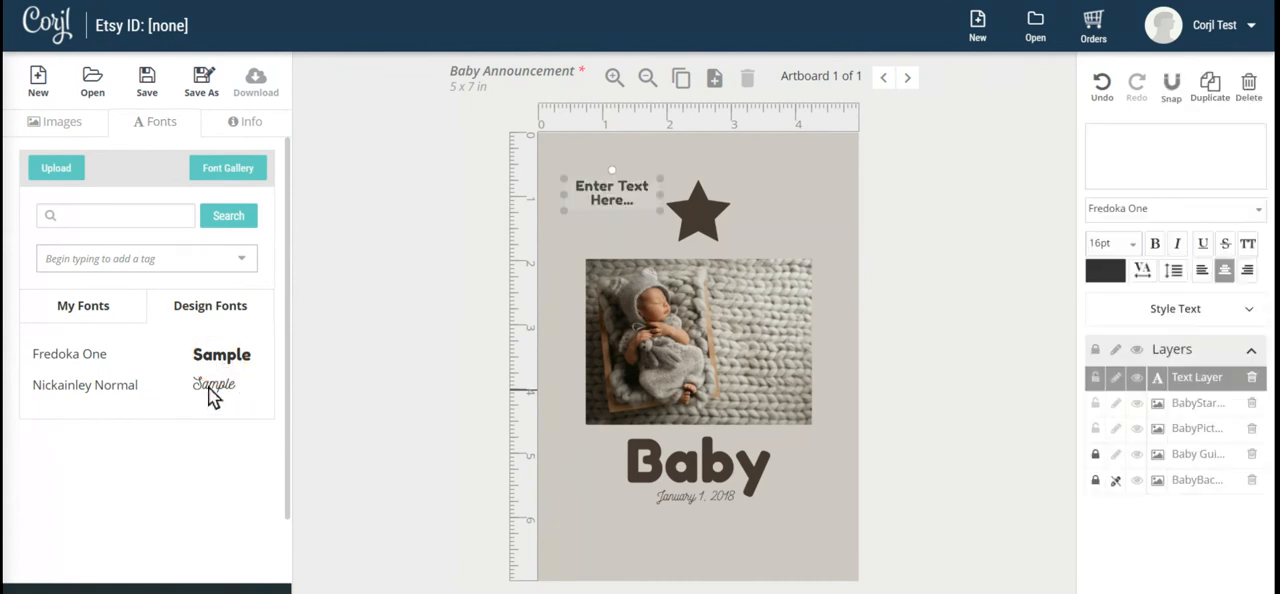
pyautogui.click(212, 386)
# Widen the Nickainley Normal text box and center it horizontally on the artboard just below the guide's date.
pyautogui.moveTo(614, 195); pyautogui.dragTo(857, 548)
pyautogui.moveTo(757, 534); pyautogui.dragTo(714, 523)
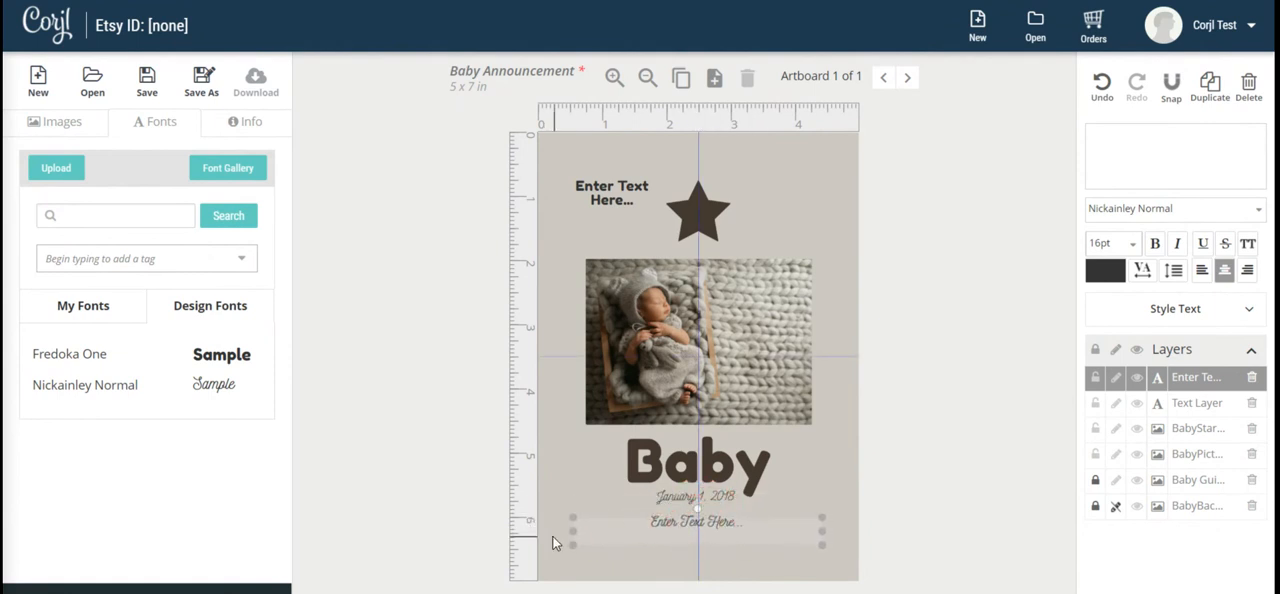
pyautogui.moveTo(572, 543); pyautogui.dragTo(546, 541)
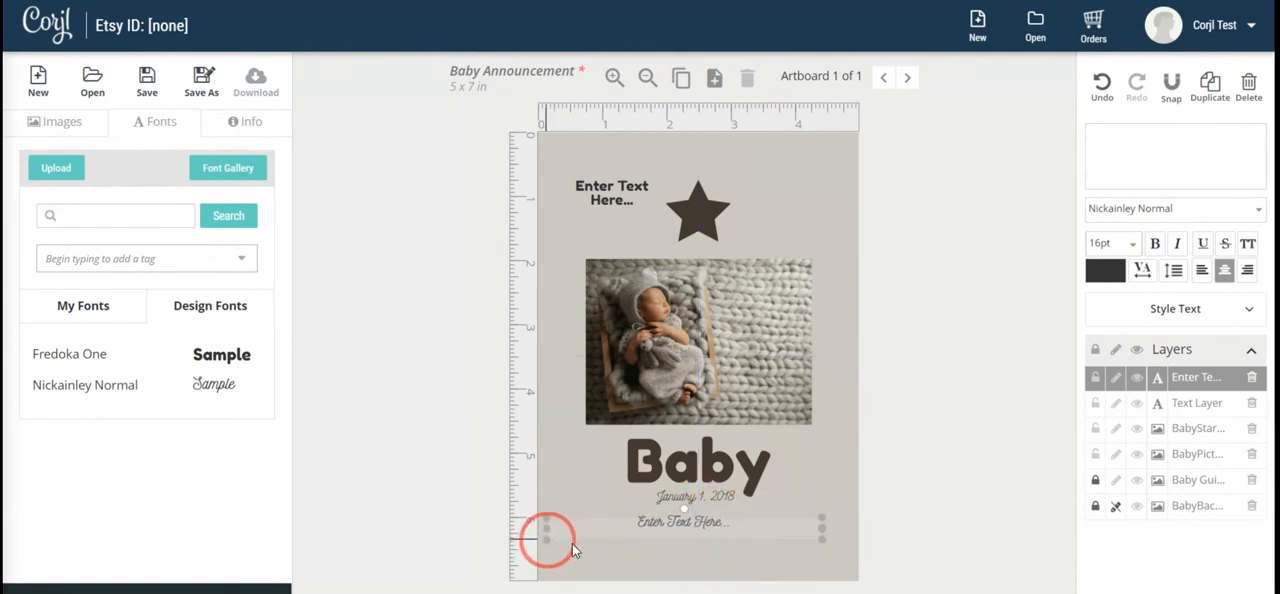
pyautogui.click(678, 530)
pyautogui.moveTo(678, 528); pyautogui.dragTo(690, 527)
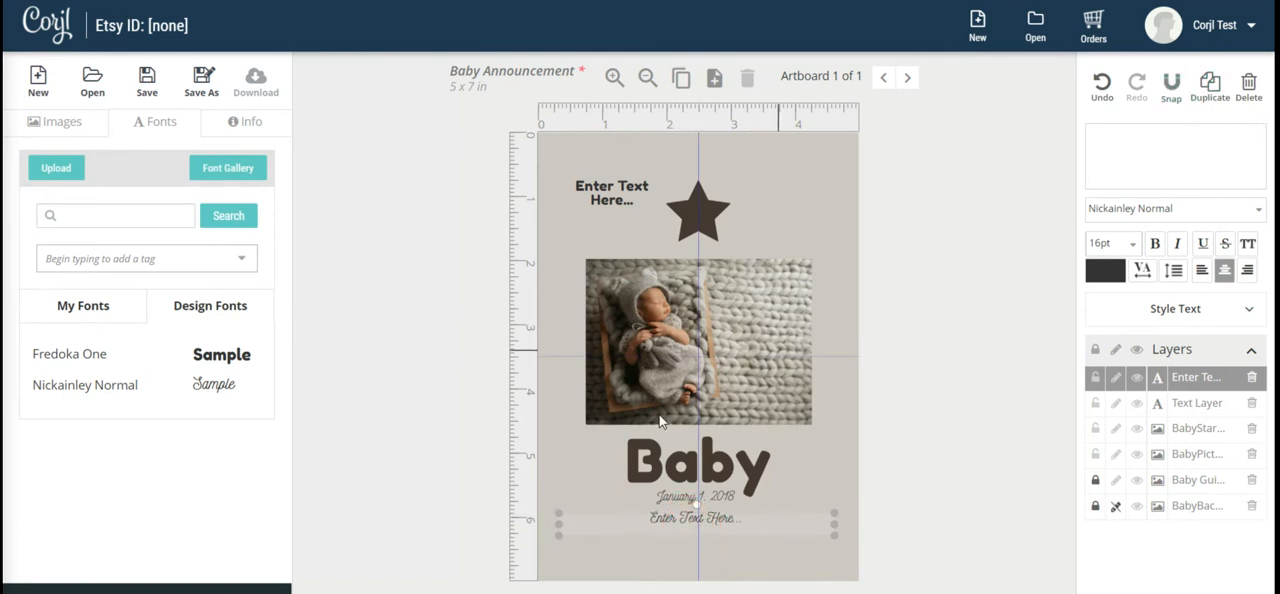
# Replace the Nickainley Normal placeholder text with the announcement date shown on the guide.
pyautogui.click(669, 521)
pyautogui.moveTo(660, 519); pyautogui.dragTo(651, 517)
pyautogui.press('BackSpace')
pyautogui.press('BackSpace')
pyautogui.press('BackSpace')
pyautogui.press('BackSpace')
pyautogui.press('BackSpace')
pyautogui.press('BackSpace')
pyautogui.press('BackSpace')
pyautogui.press('BackSpace')
pyautogui.press('BackSpace')
pyautogui.press('BackSpace')
pyautogui.press('BackSpace')
pyautogui.press('BackSpace')
pyautogui.press('BackSpace')
pyautogui.press('BackSpace')
pyautogui.press('BackSpace')
pyautogui.press('BackSpace')
pyautogui.press('BackSpace')
pyautogui.press('BackSpace')
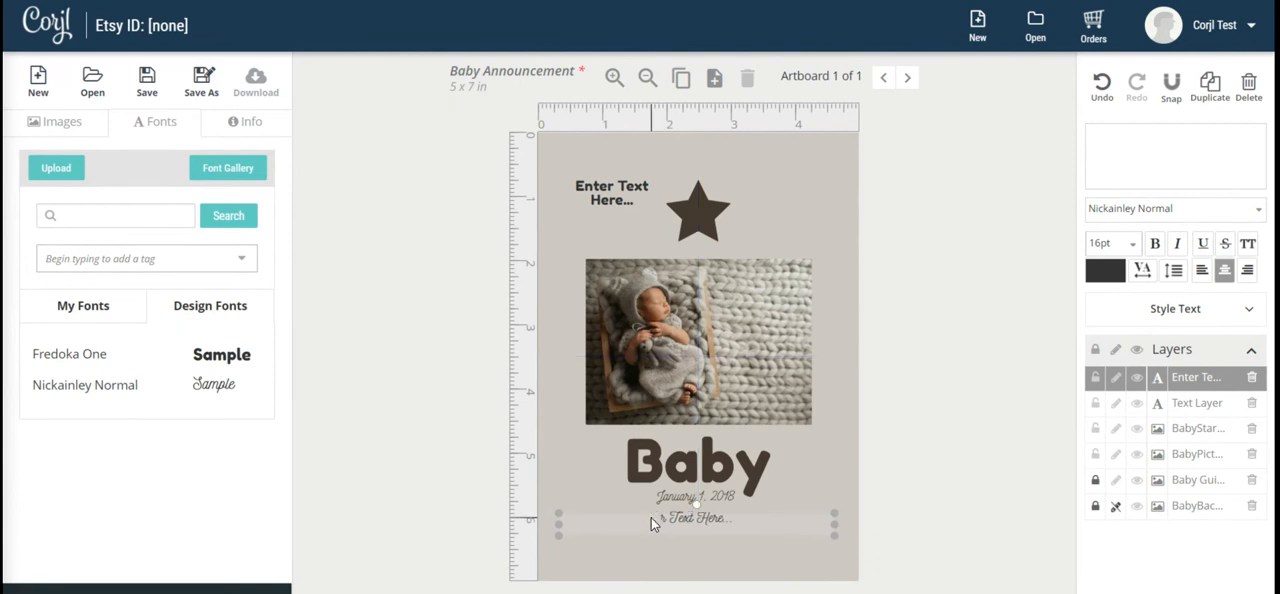
pyautogui.write('January 1, 2018')
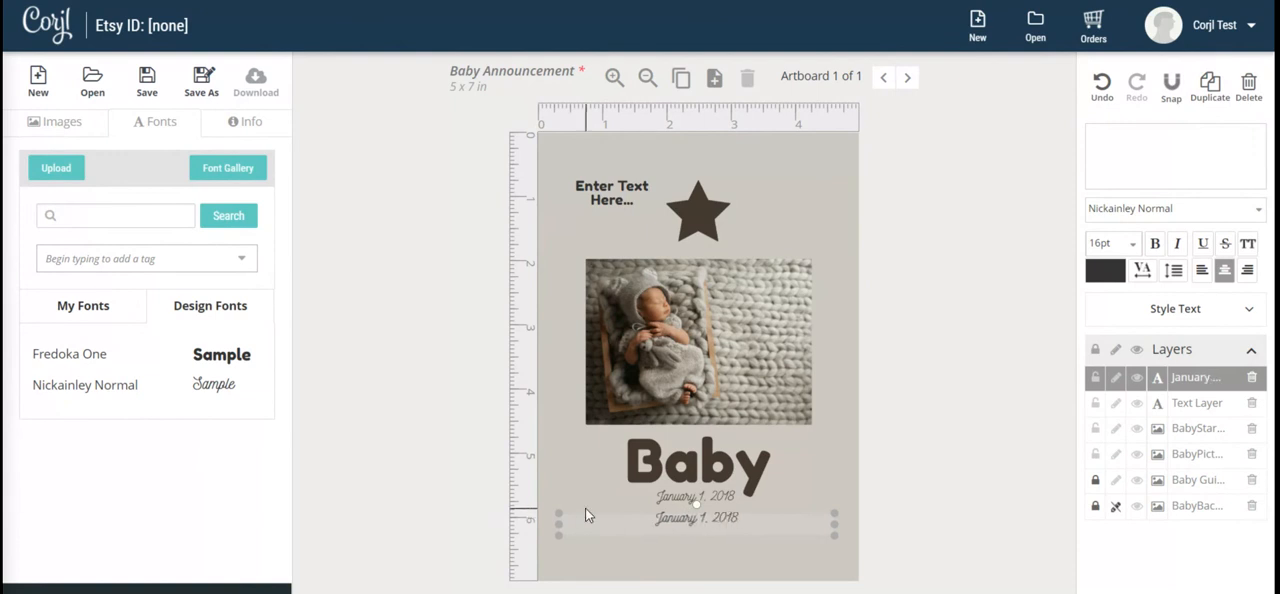
# Set the date text to 15 pt and align it over the guide's date.
pyautogui.click(401, 418)
pyautogui.moveTo(690, 524); pyautogui.dragTo(690, 514)
pyautogui.moveTo(1113, 243); pyautogui.dragTo(1069, 251)
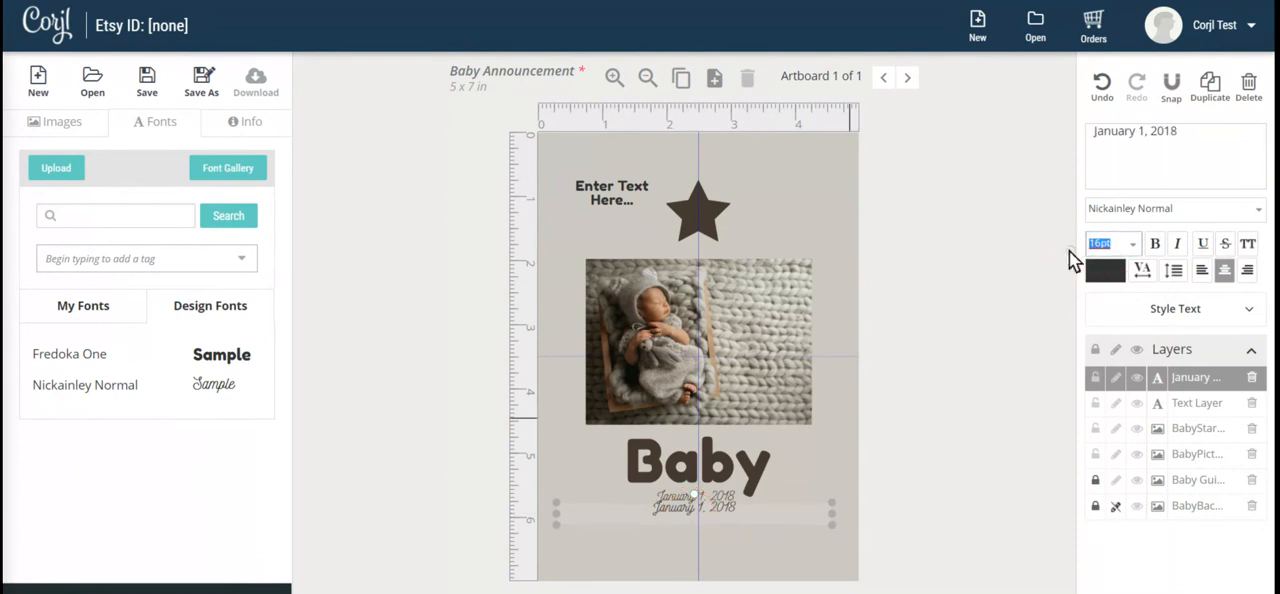
pyautogui.write('15')
pyautogui.press('Return')
pyautogui.moveTo(696, 507); pyautogui.dragTo(702, 507)
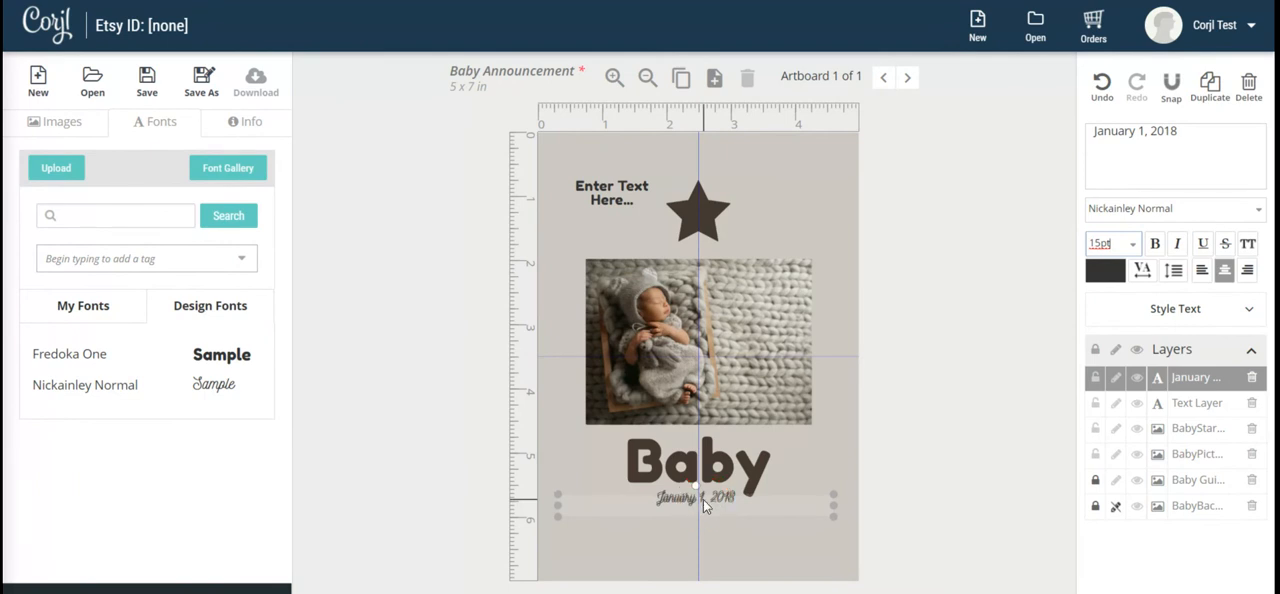
pyautogui.press('Up')
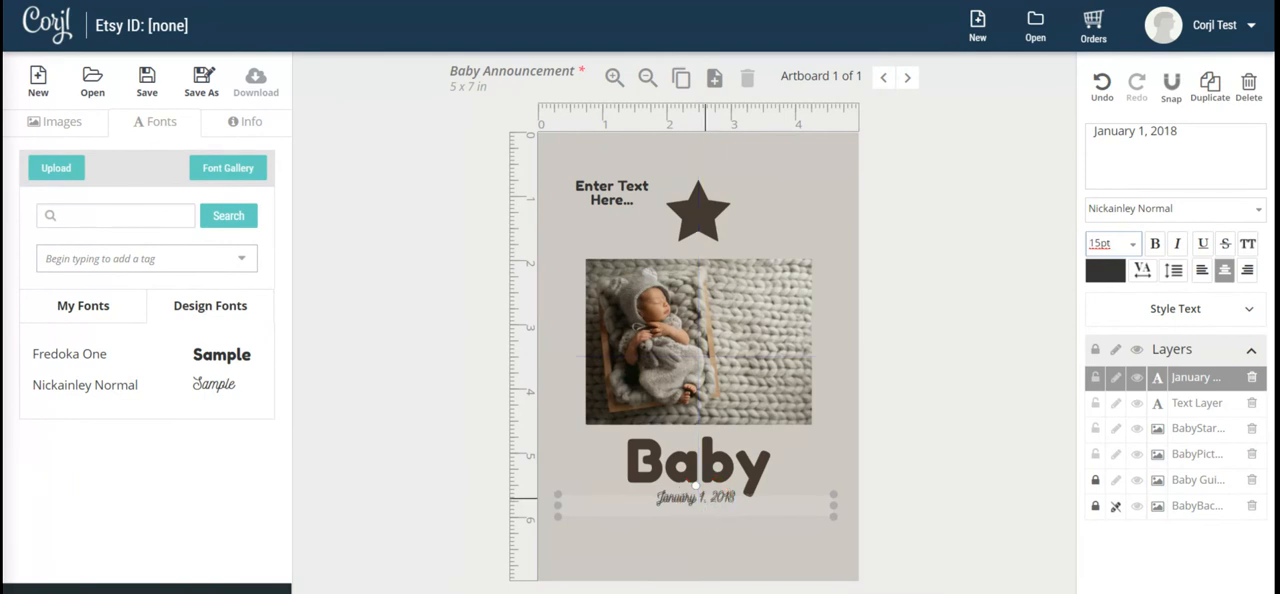
pyautogui.click(970, 414)
pyautogui.moveTo(678, 500); pyautogui.dragTo(682, 495)
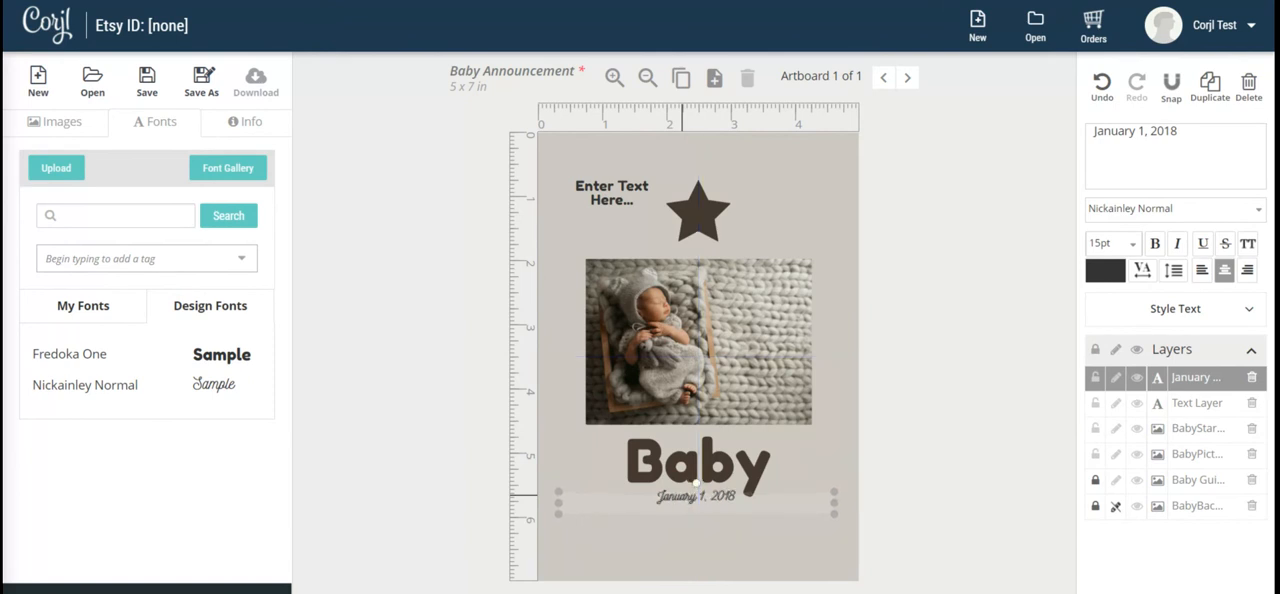
# Replace the Fredoka One placeholder text with "Baby".
pyautogui.click(612, 195)
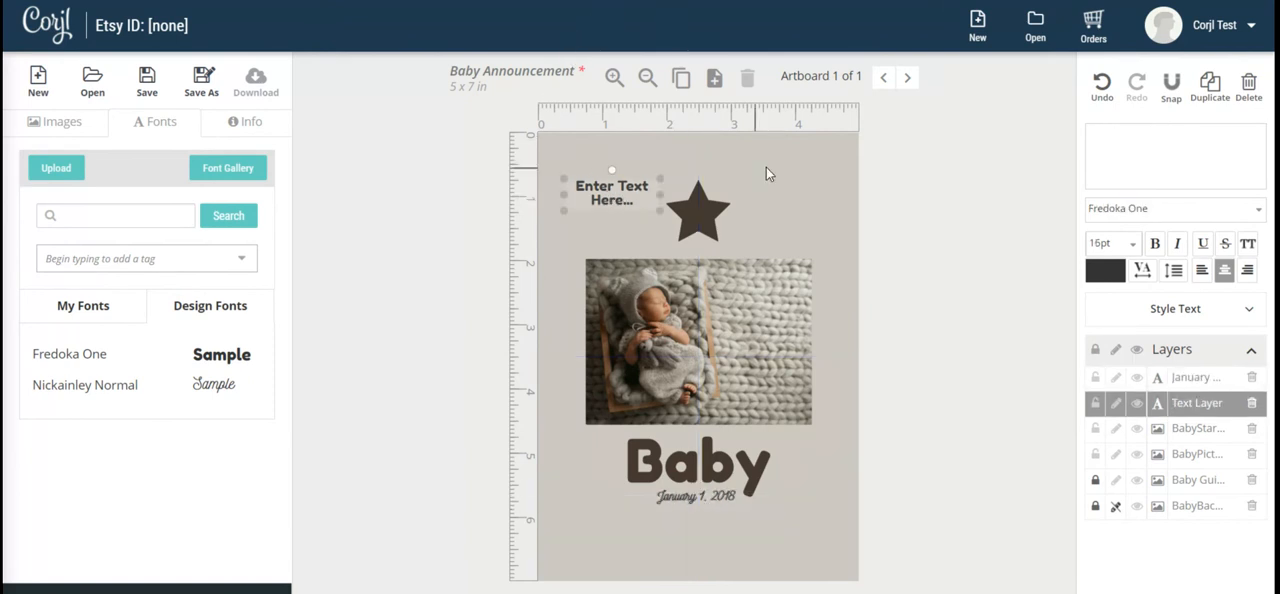
pyautogui.click(1169, 137)
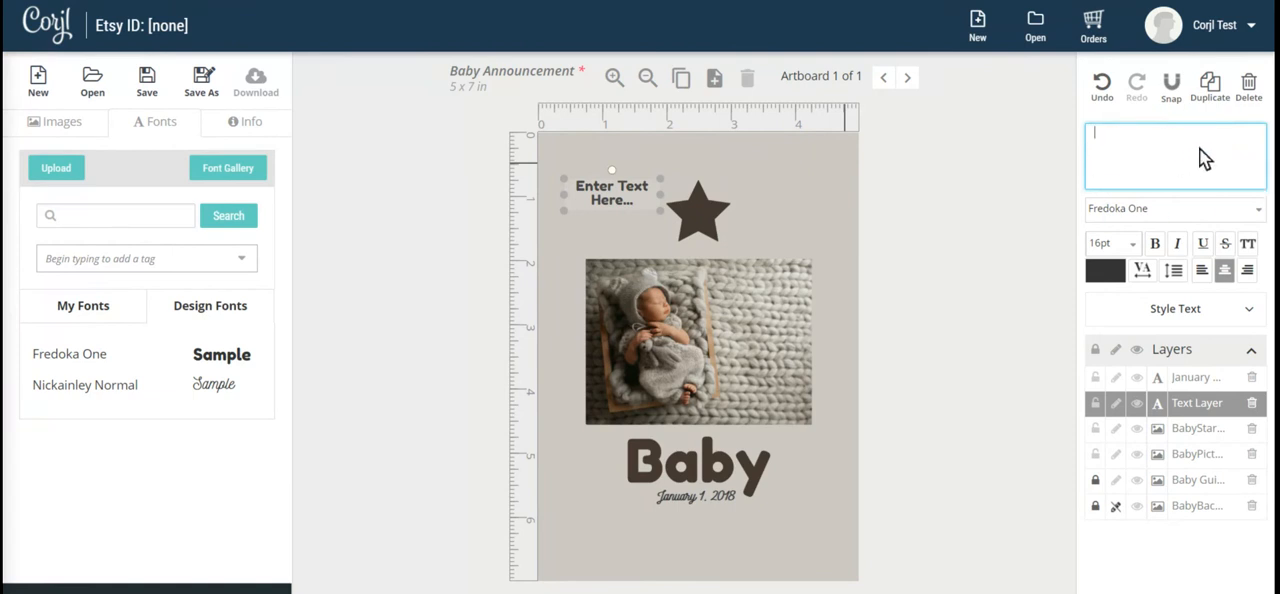
pyautogui.write('Baby')
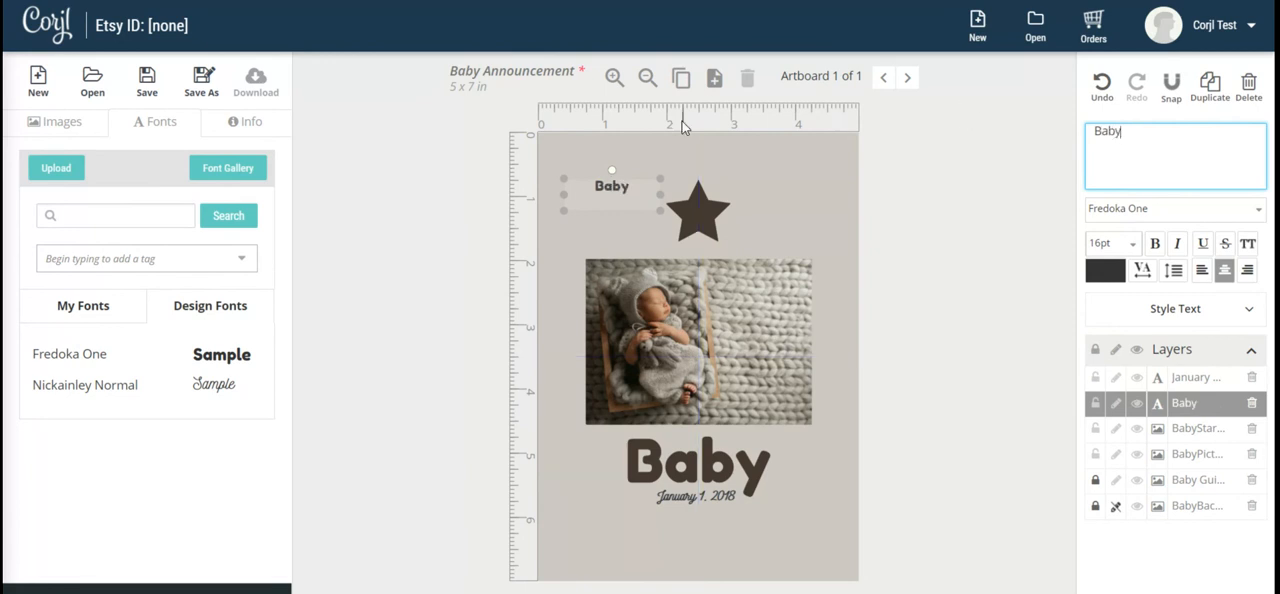
# Set the "Baby" text to 67 pt in a wider text box placed over the guide's heading below the photo.
pyautogui.moveTo(617, 189)
pyautogui.mouseDown()
pyautogui.moveTo(648, 169)
pyautogui.moveTo(752, 231)
pyautogui.moveTo(820, 211)
pyautogui.mouseUp()
pyautogui.click(695, 200)
pyautogui.moveTo(718, 171); pyautogui.dragTo(690, 443)
pyautogui.click(1105, 241)
pyautogui.write('67')
pyautogui.press('Return')
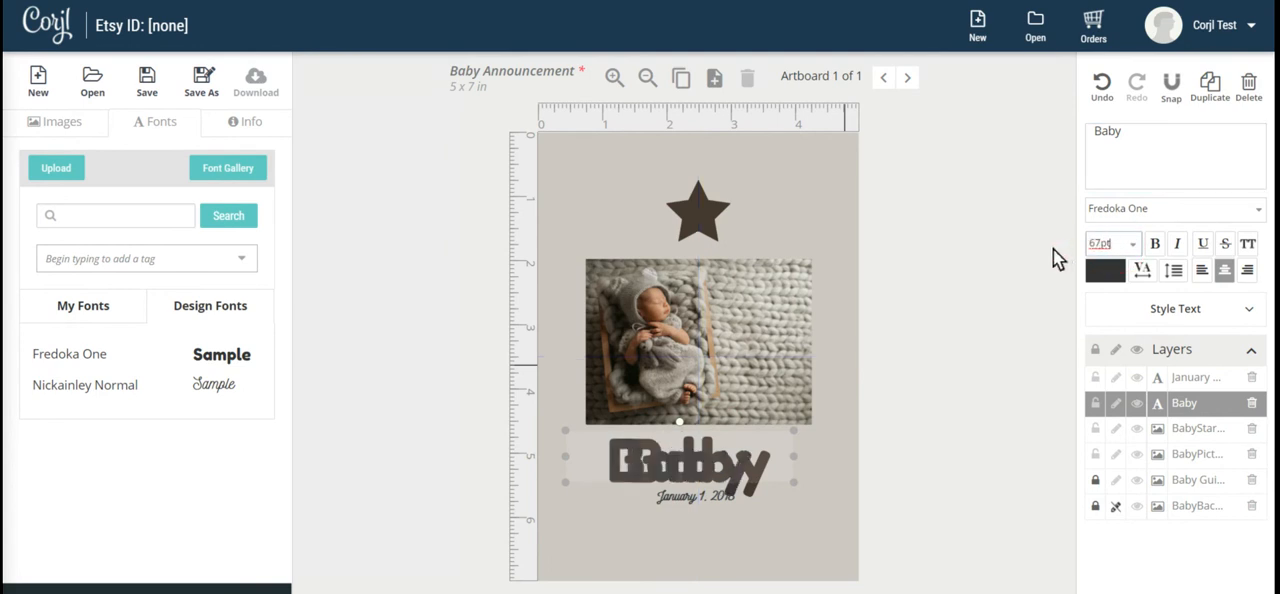
pyautogui.moveTo(644, 469); pyautogui.dragTo(667, 474)
pyautogui.click(807, 468)
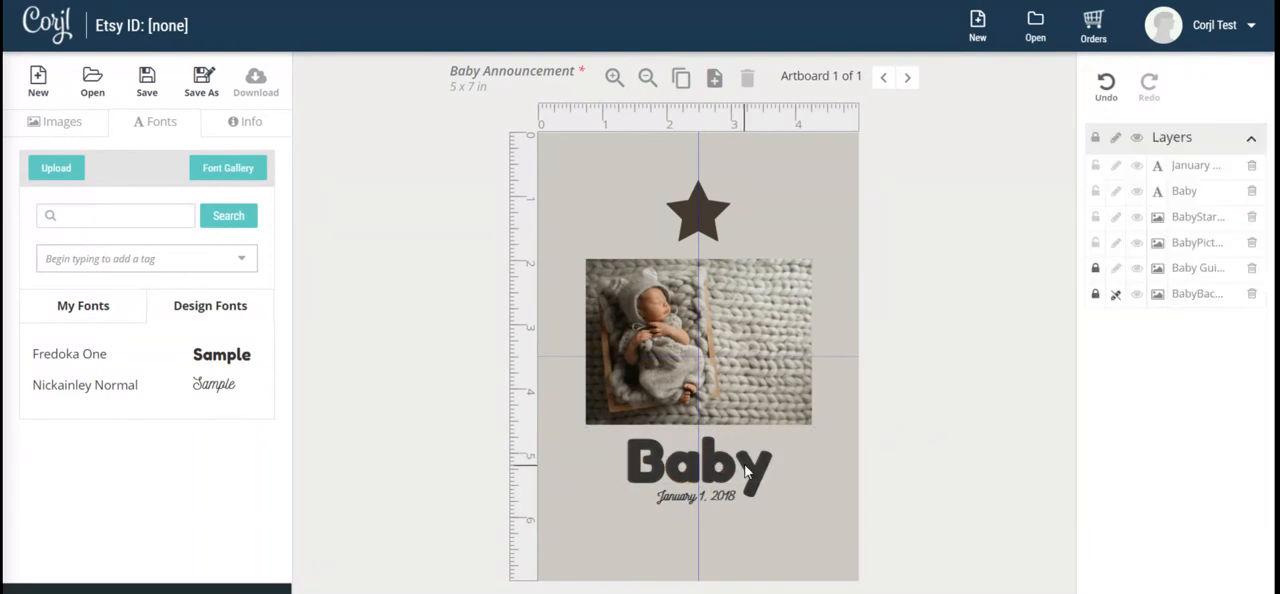
# Nudge the "Baby" text into exact alignment with the guide's heading.
pyautogui.click(750, 470)
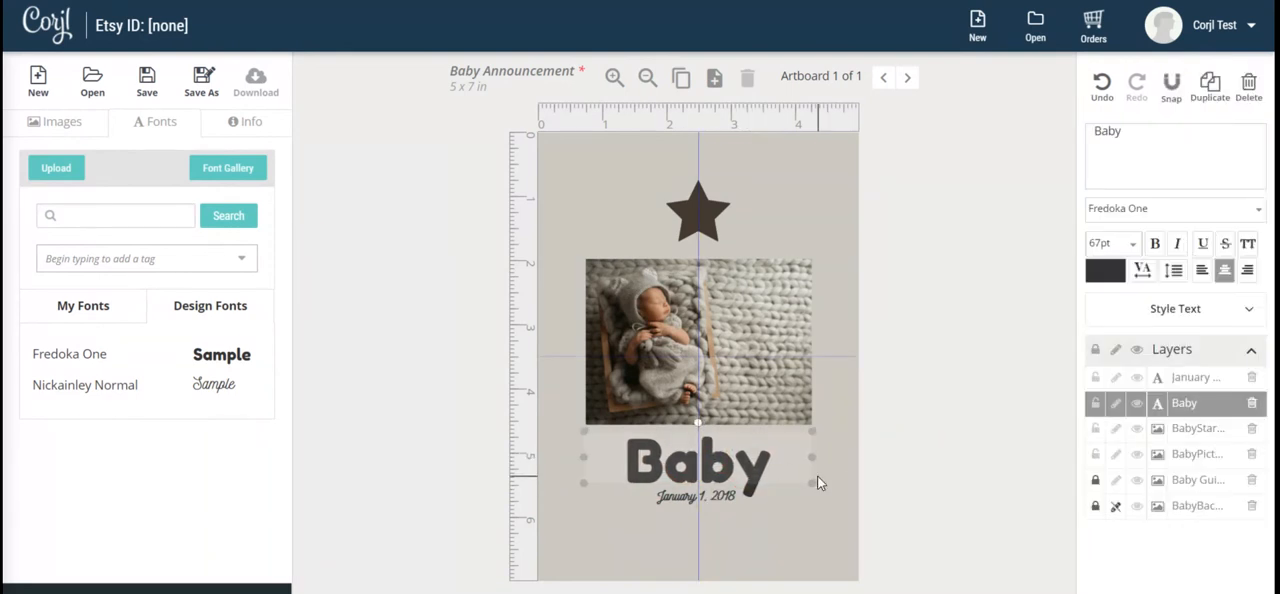
pyautogui.press('Left')
pyautogui.press('Right')
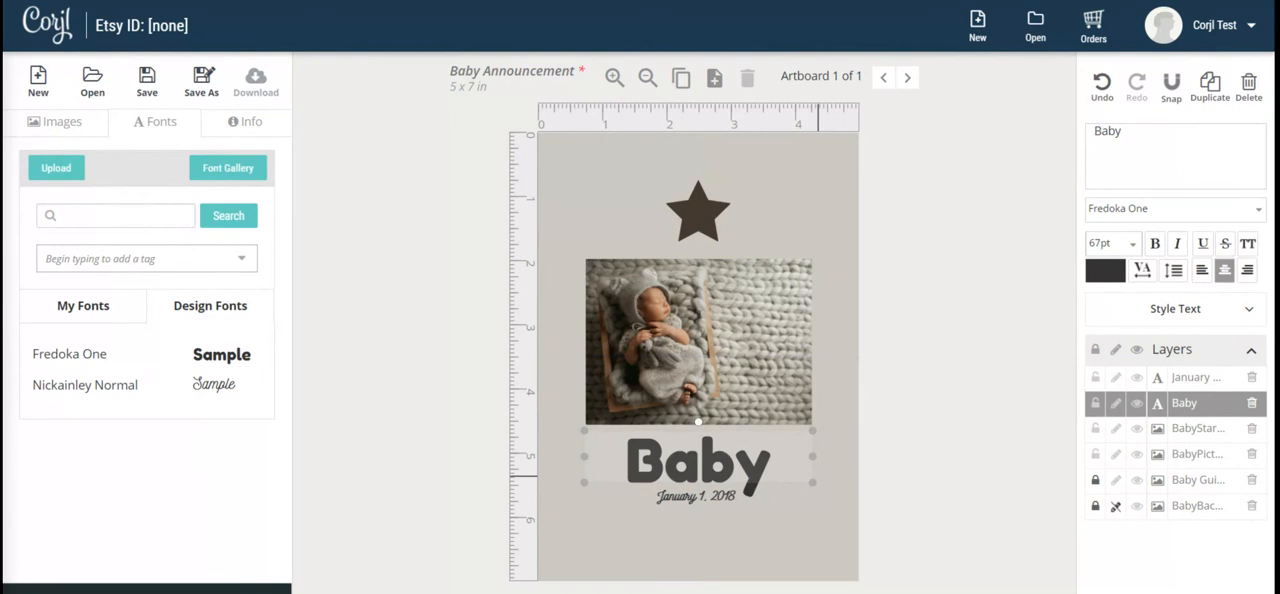
pyautogui.press('Up')
pyautogui.press('Down')
pyautogui.press('Down')
pyautogui.click(955, 210)
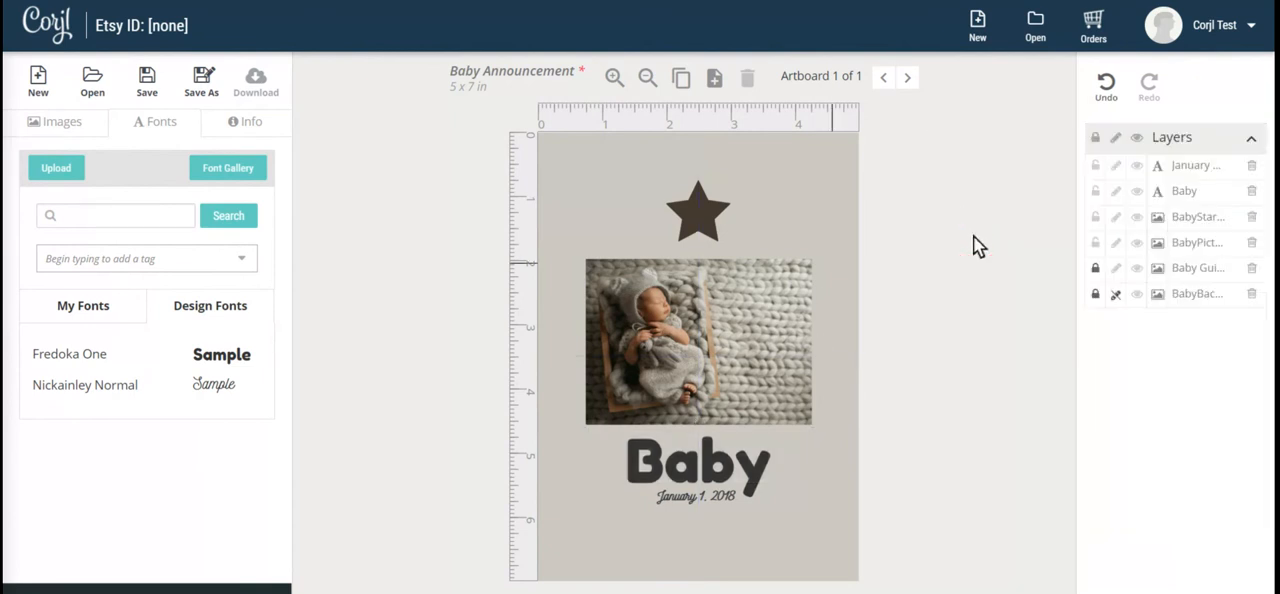
# Delete the Baby Guide layer from the design.
pyautogui.click(851, 245)
pyautogui.click(1251, 268)
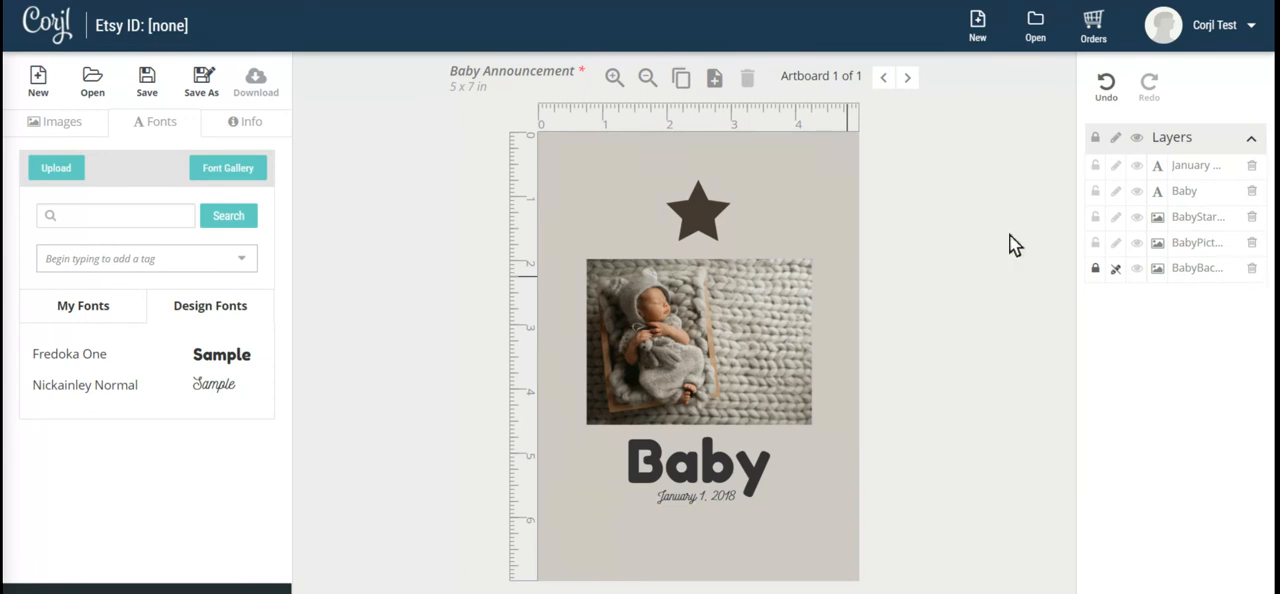
# Set the colour of the "Baby" text to #453930 so it matches the star.
pyautogui.click(692, 482)
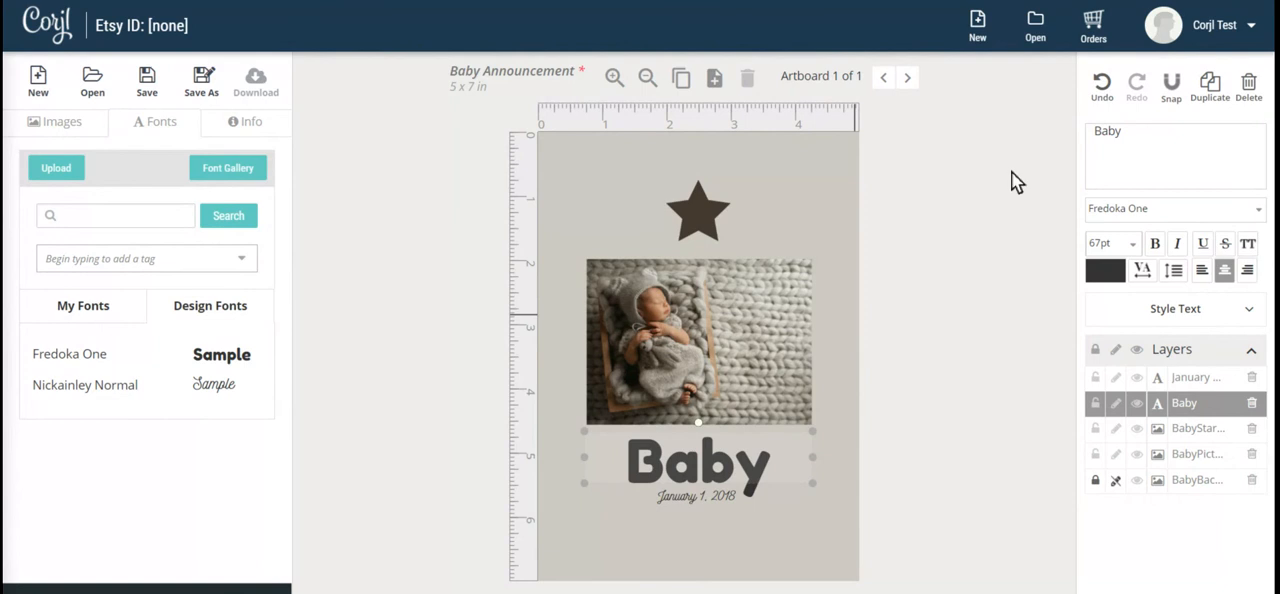
pyautogui.click(1114, 270)
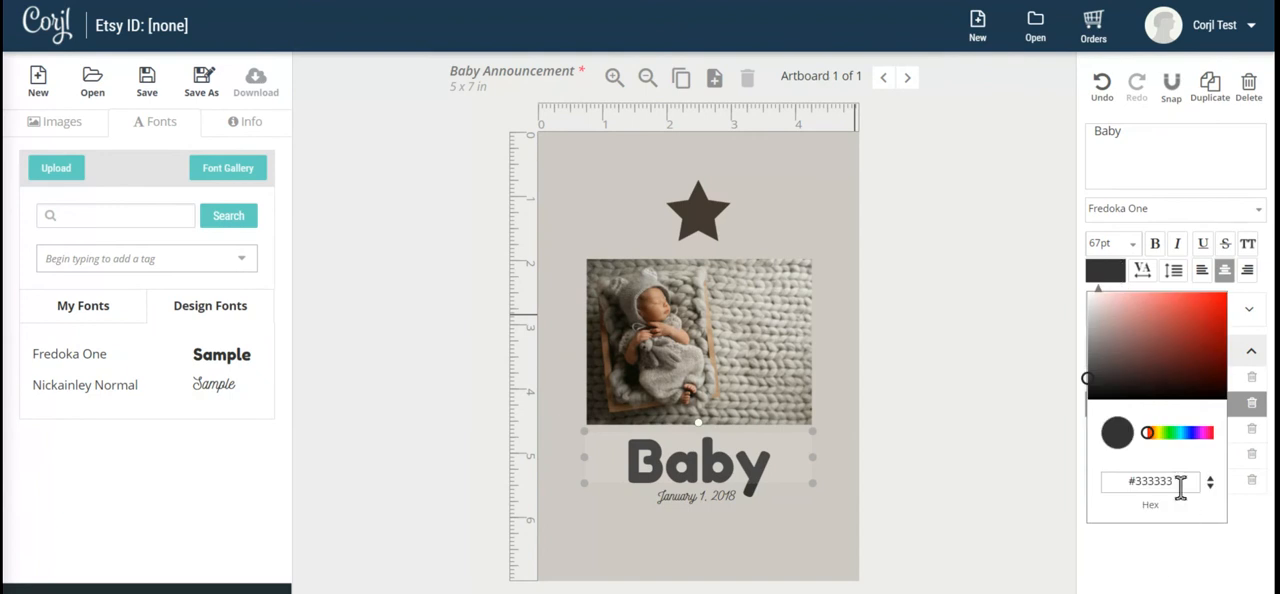
pyautogui.moveTo(1179, 477); pyautogui.dragTo(1108, 484)
pyautogui.write('#453930')
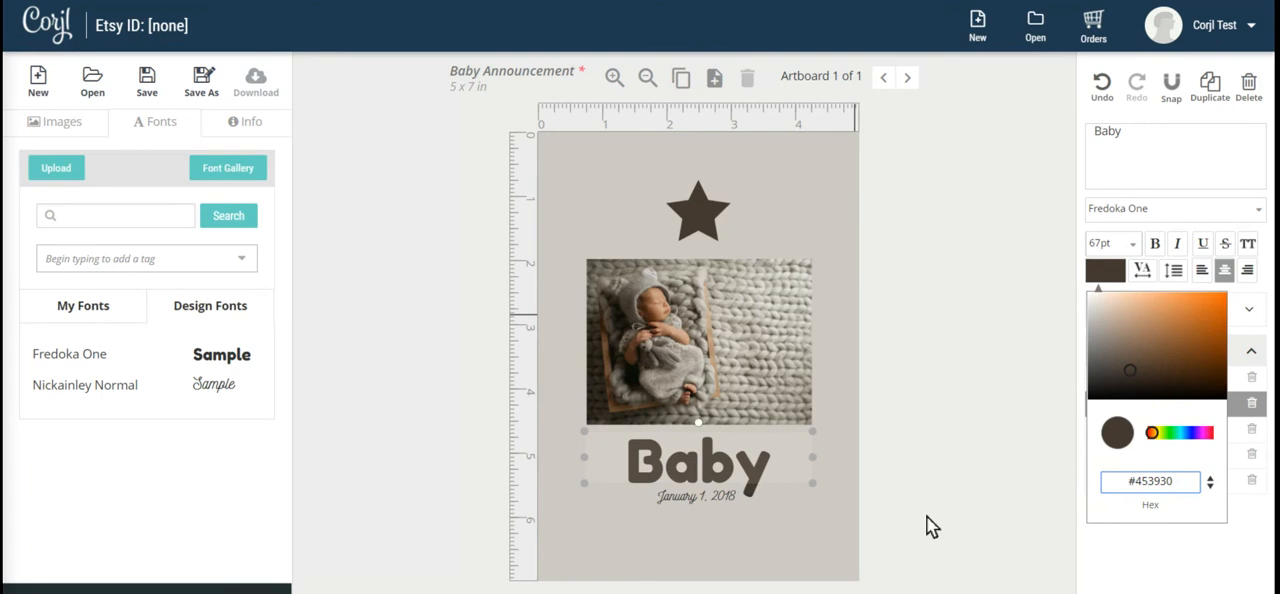
pyautogui.click(948, 456)
# Set the colour of the date text below "Baby" to #453930.
pyautogui.click(704, 501)
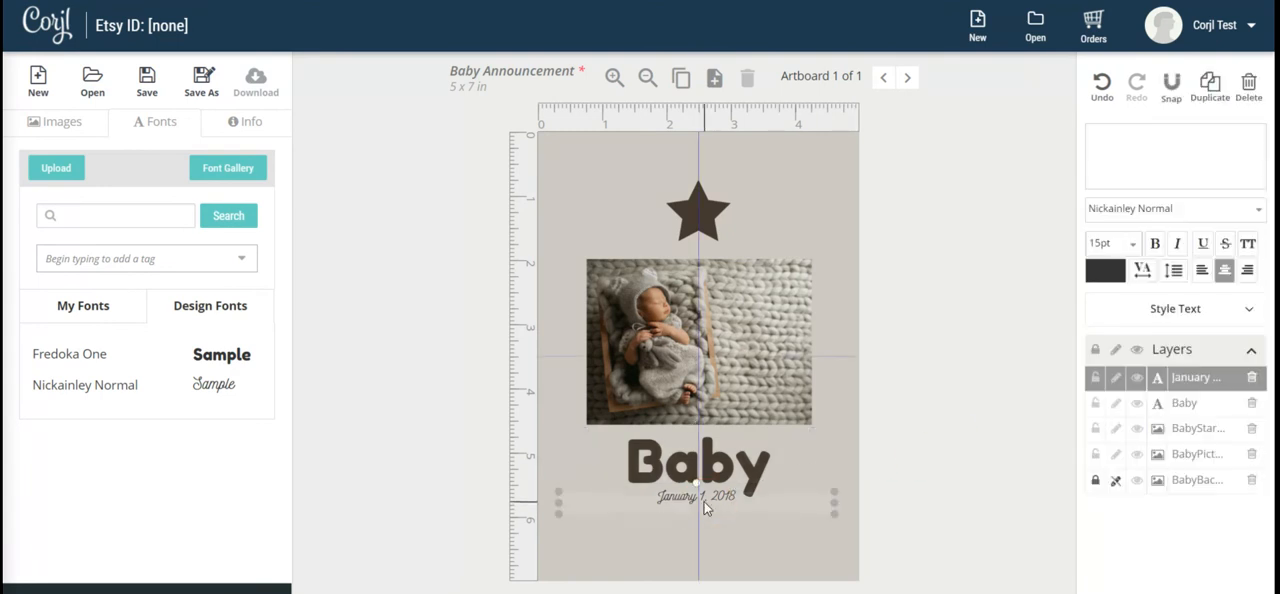
pyautogui.click(1105, 270)
pyautogui.moveTo(1174, 478); pyautogui.dragTo(1116, 485)
pyautogui.write('#453930')
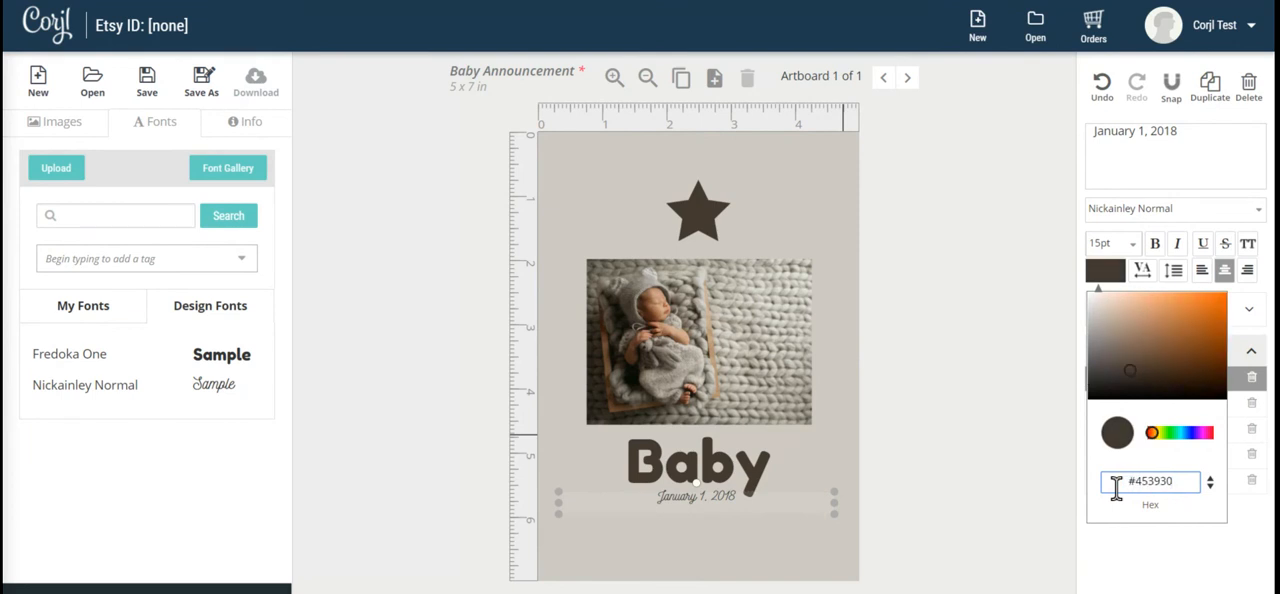
# Cycle the date text's colour picker through its value formats back to Hex and close it.
pyautogui.click(1210, 484)
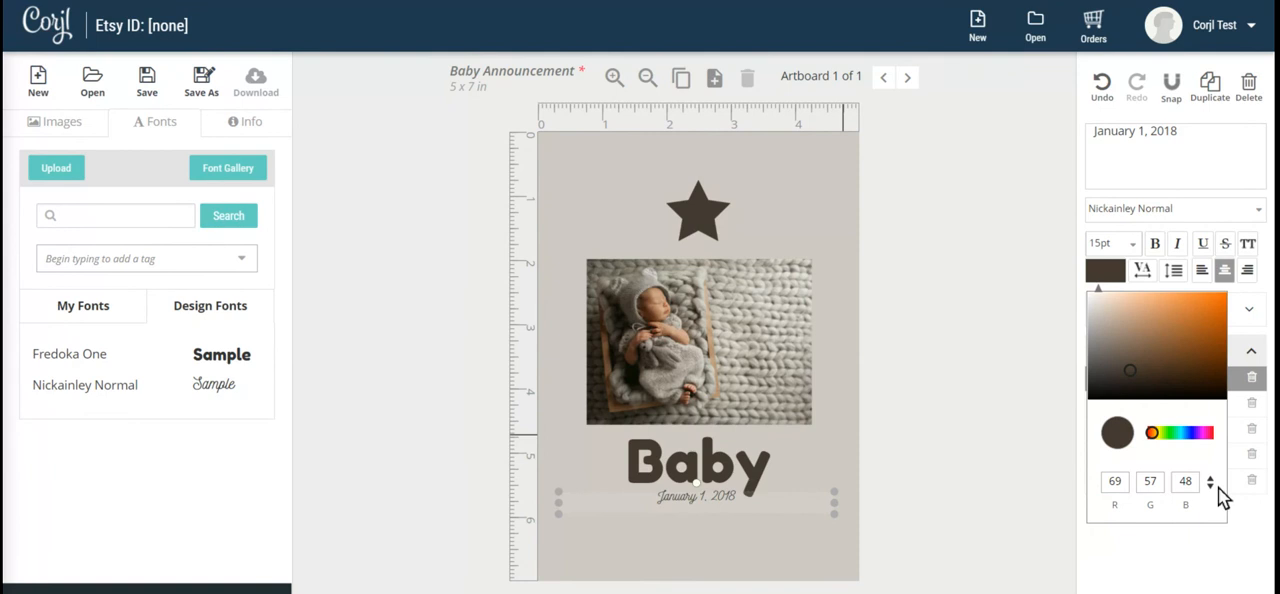
pyautogui.click(1210, 484)
pyautogui.click(1210, 484)
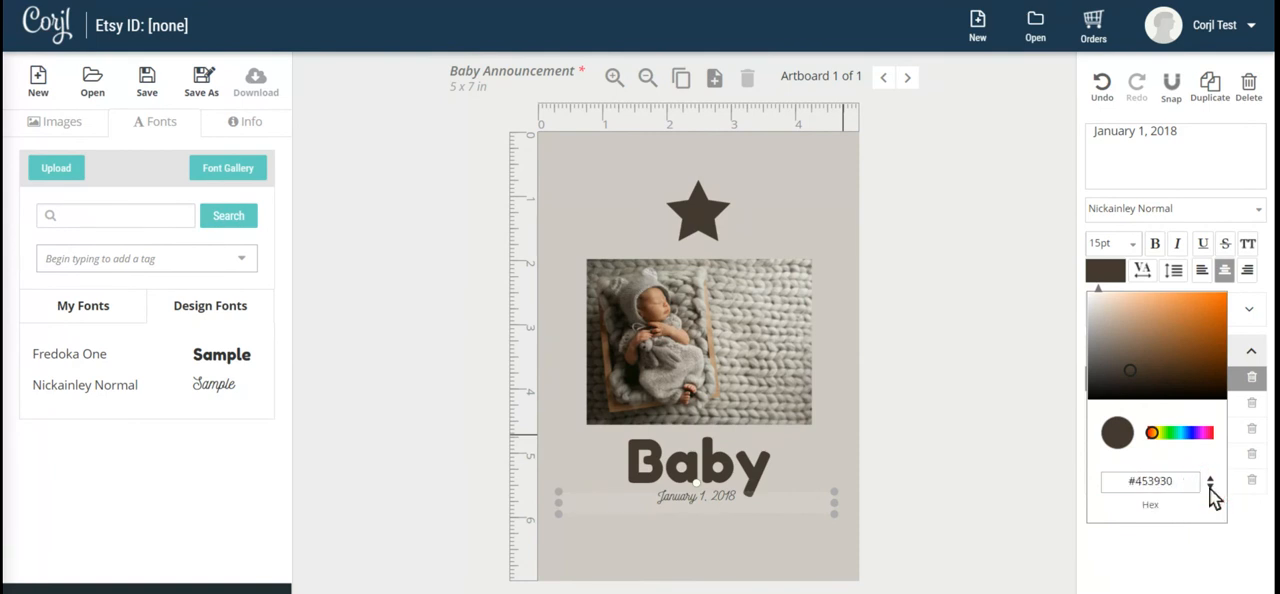
pyautogui.click(979, 313)
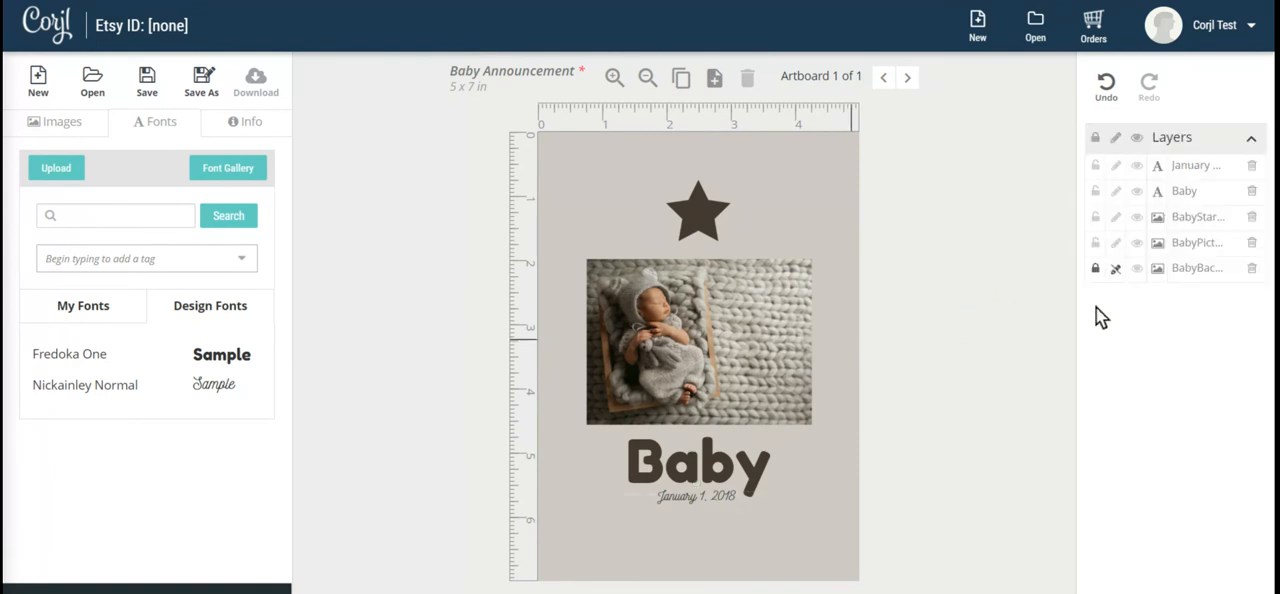
# Examine the font choices, letter spacing and line height settings of the "Baby" text.
pyautogui.click(726, 480)
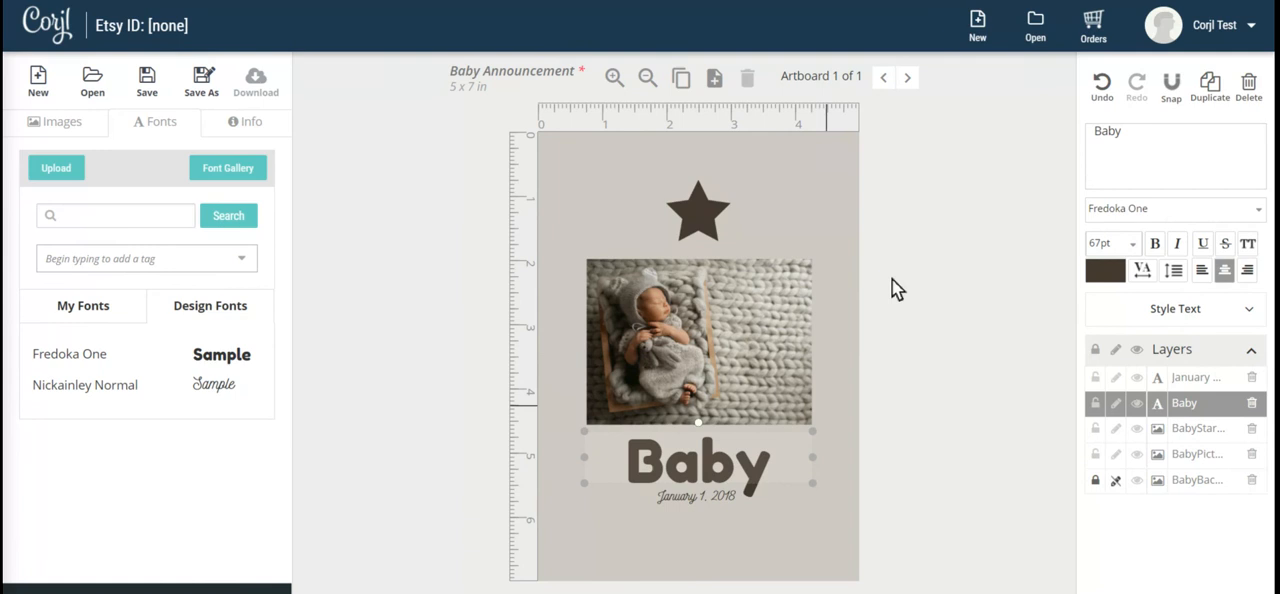
pyautogui.click(1257, 216)
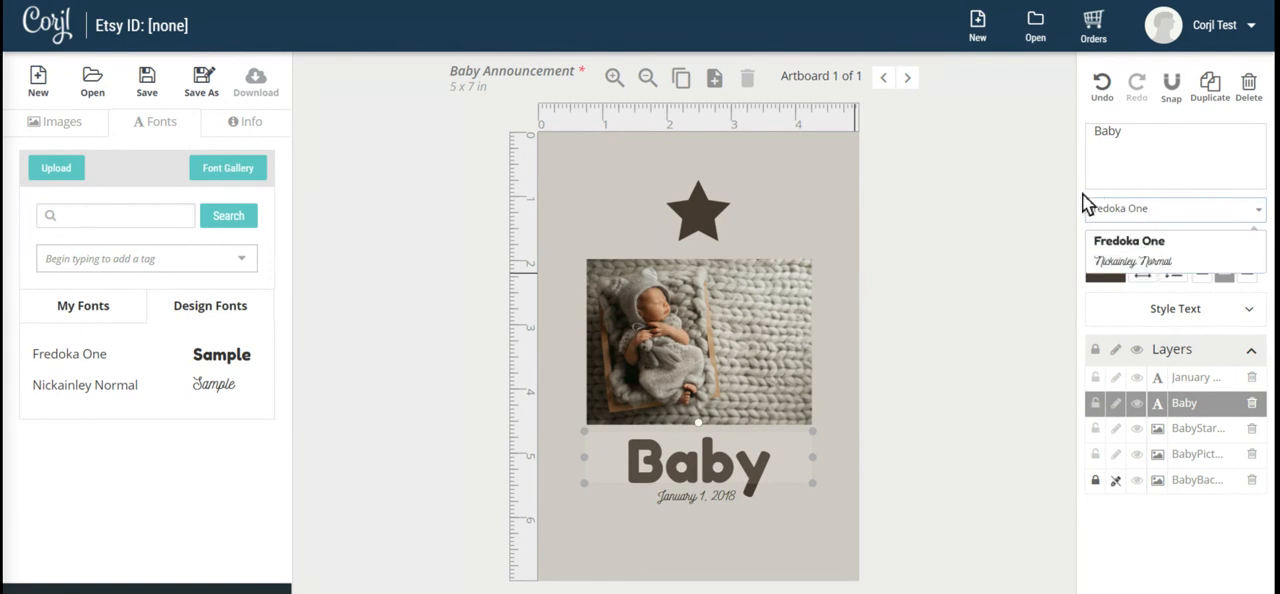
pyautogui.click(1035, 272)
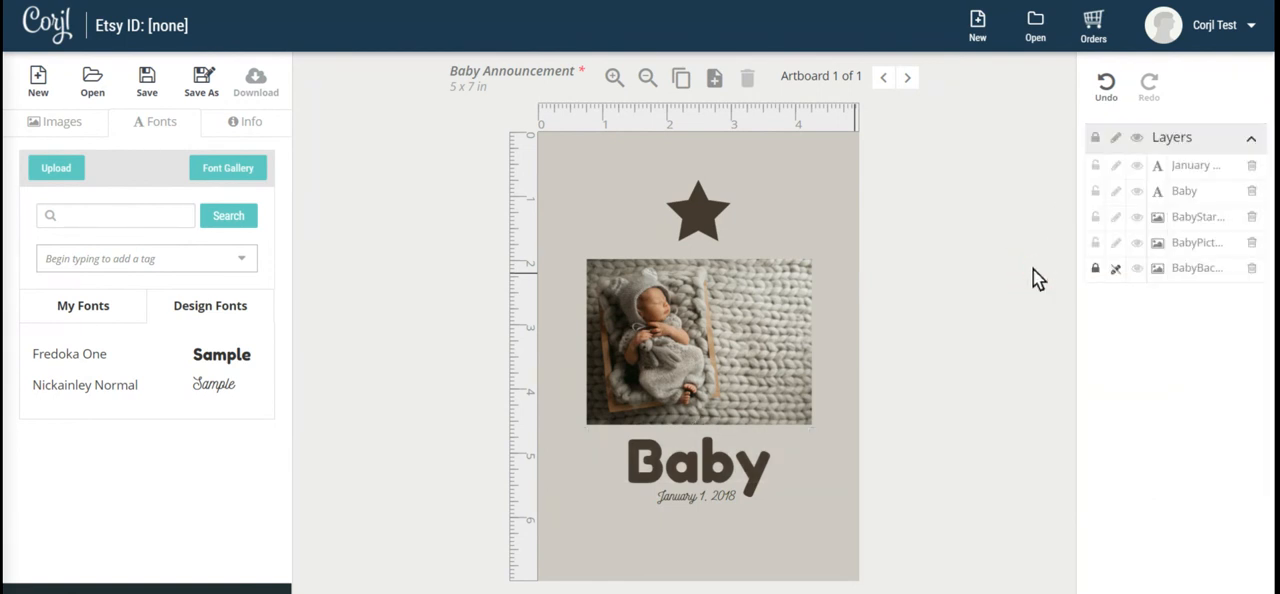
pyautogui.click(658, 468)
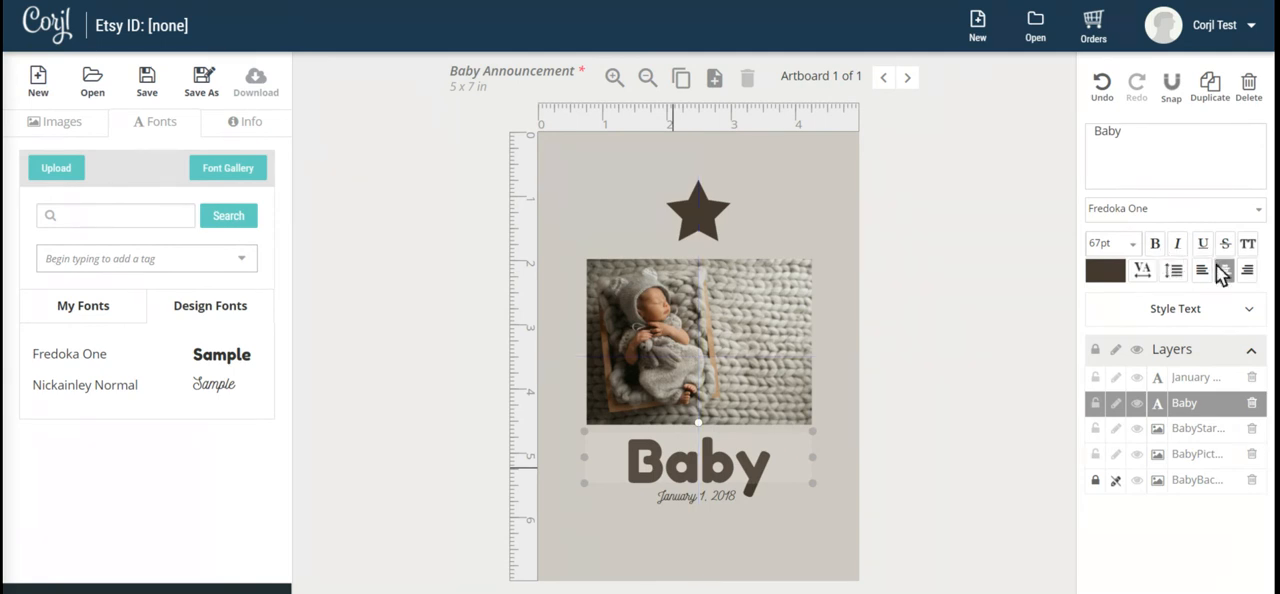
pyautogui.click(1142, 272)
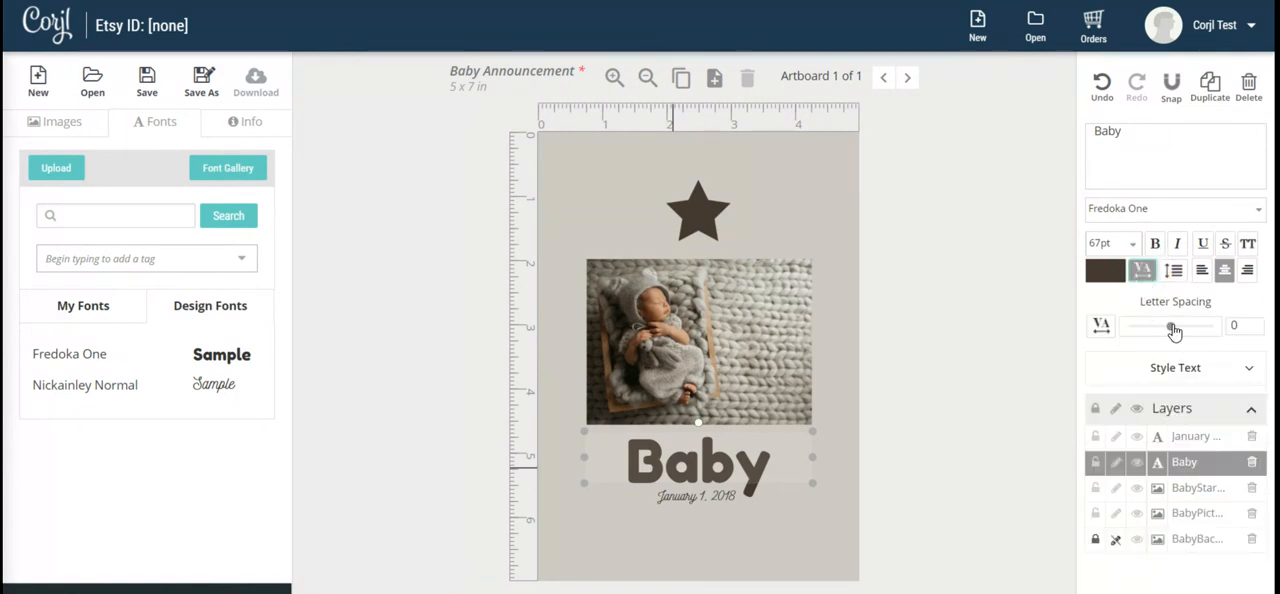
pyautogui.moveTo(1172, 330)
pyautogui.mouseDown()
pyautogui.moveTo(1205, 327)
pyautogui.moveTo(1170, 327)
pyautogui.mouseUp()
pyautogui.click(1175, 272)
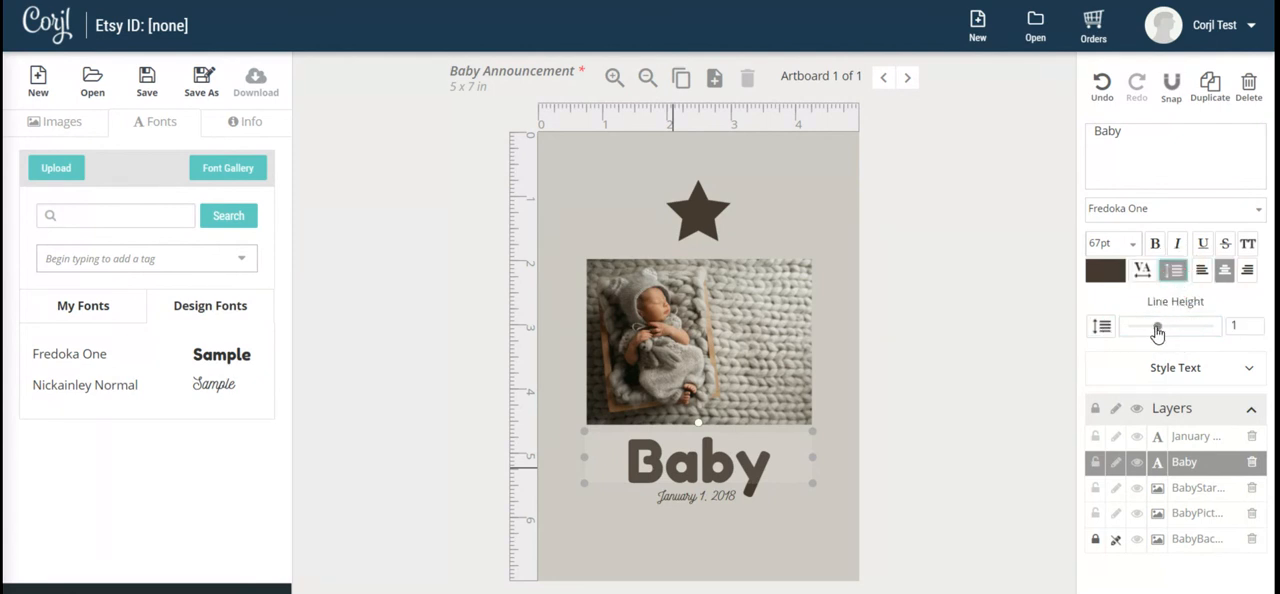
# Try the Drop Shadow, Stroke and Outer Glow effects on the "Baby" text, turning each one off again.
pyautogui.click(1246, 371)
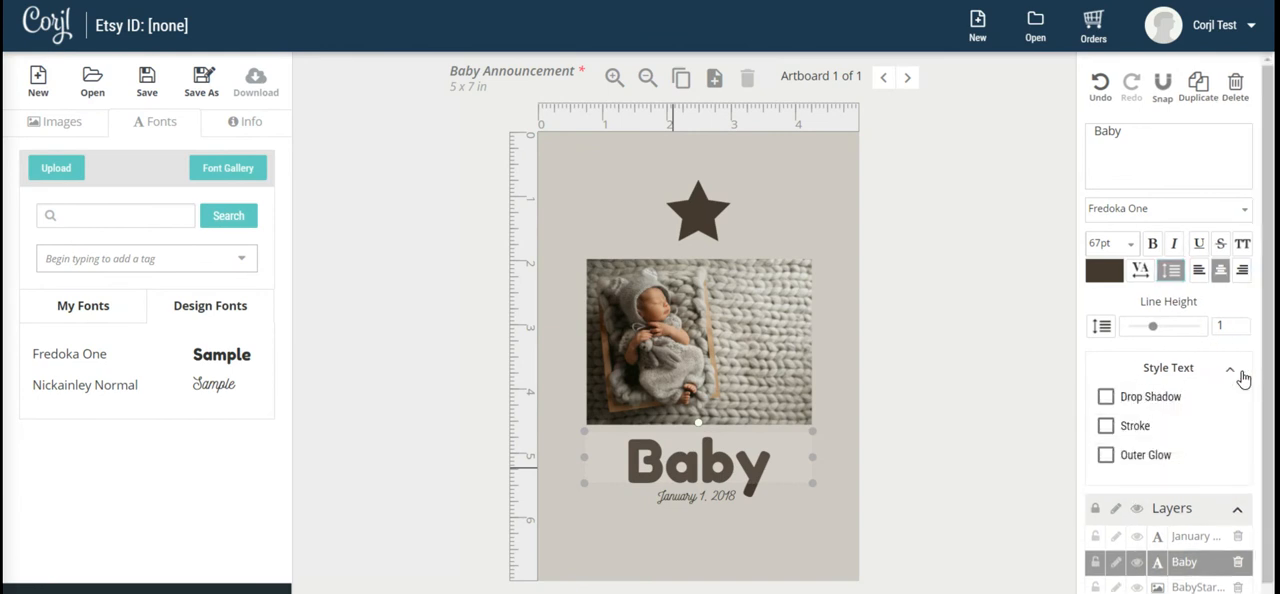
pyautogui.click(1107, 397)
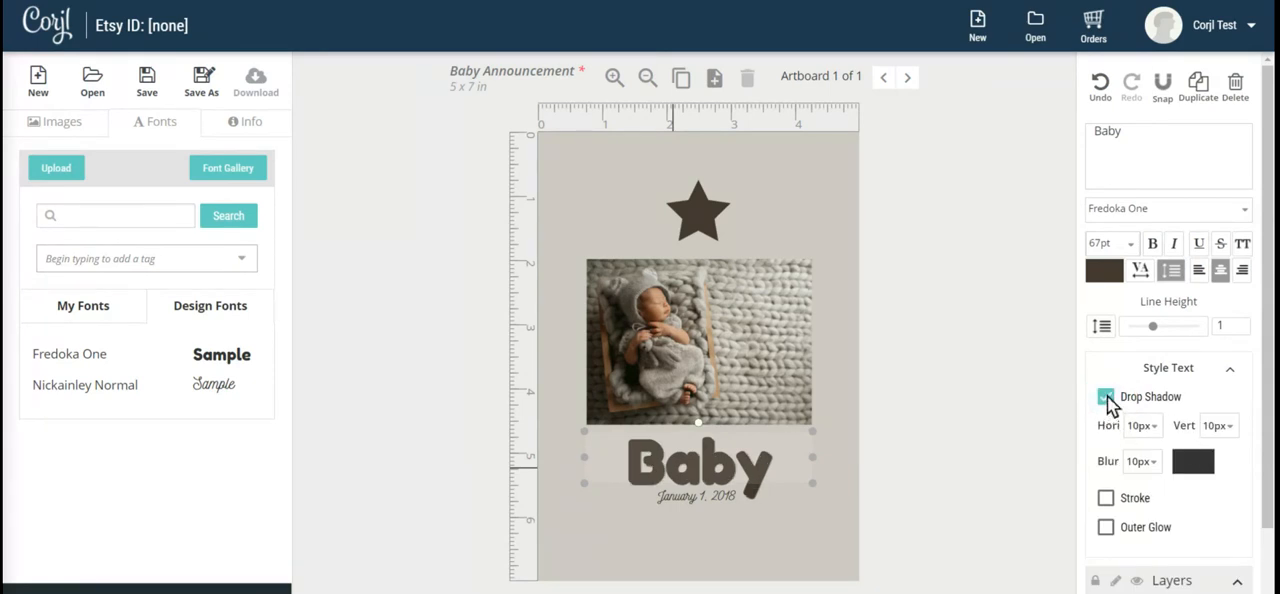
pyautogui.click(1107, 397)
pyautogui.click(1106, 426)
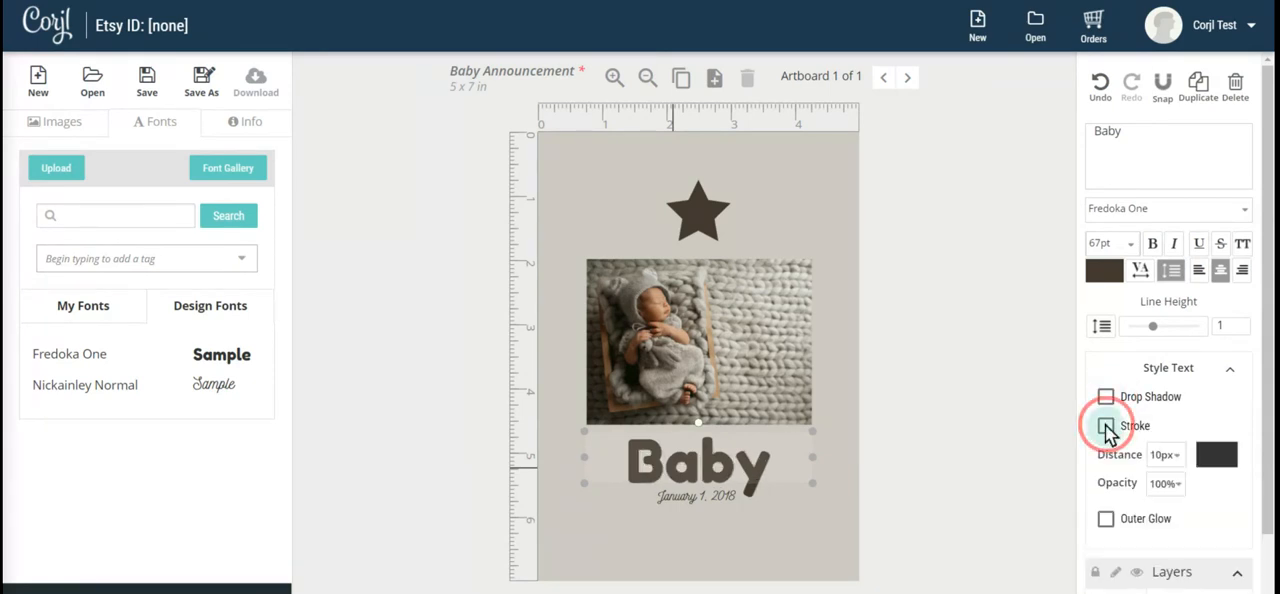
pyautogui.click(1106, 426)
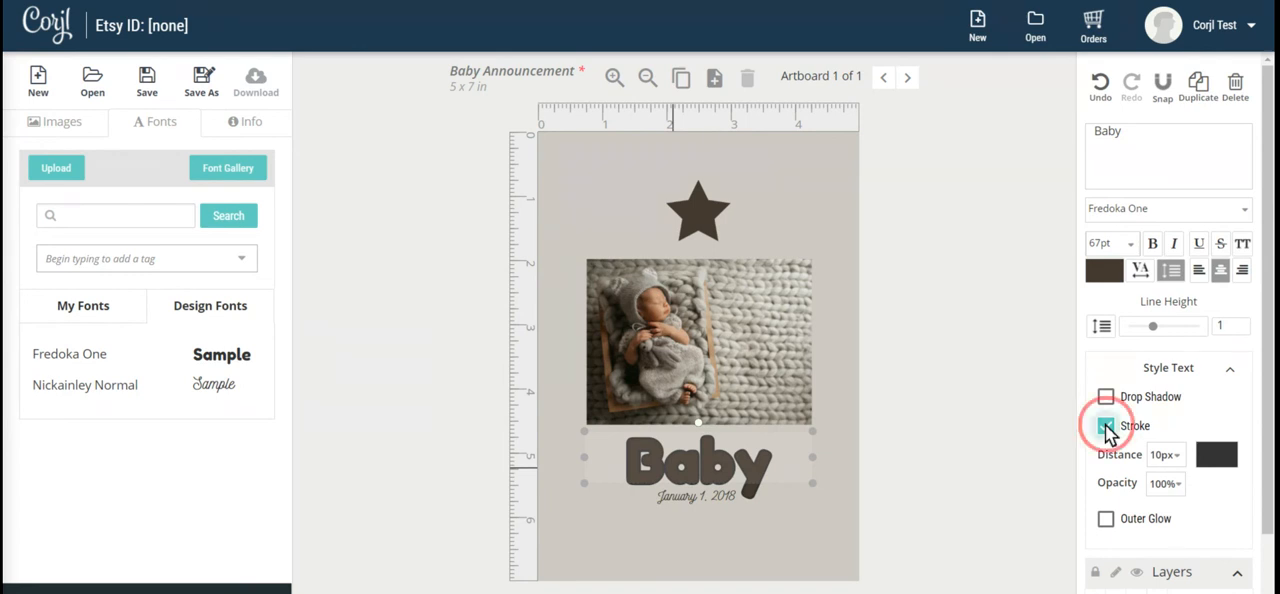
pyautogui.click(1106, 456)
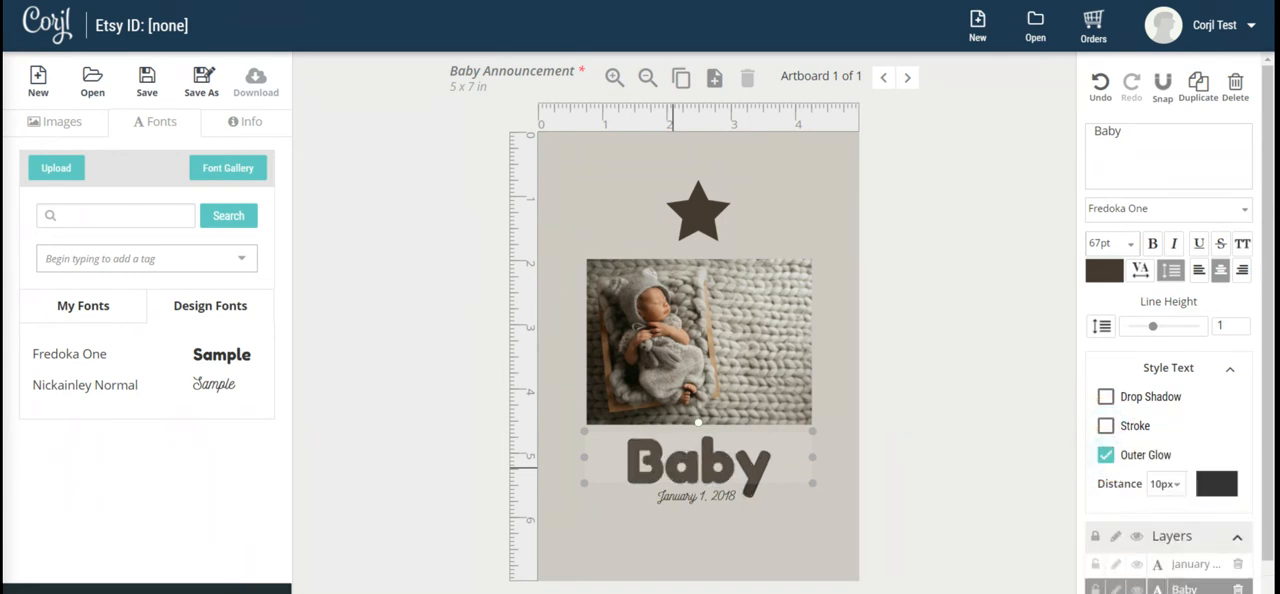
pyautogui.click(1105, 458)
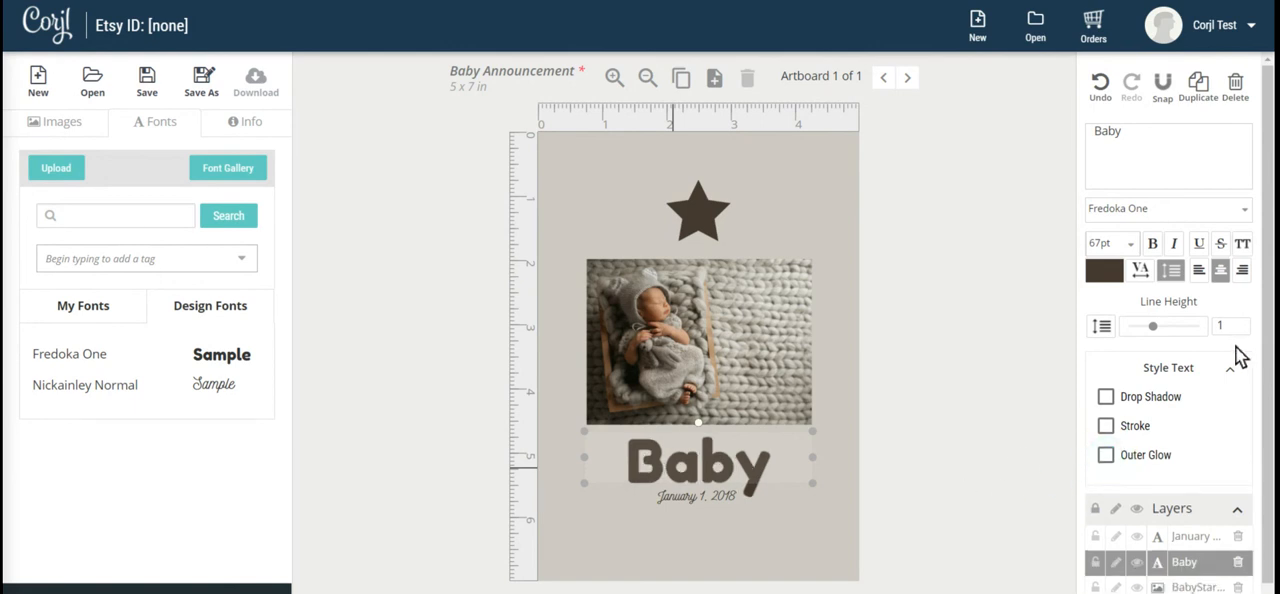
# Deselect the "Baby" text and save the Baby Announcement design.
pyautogui.click(959, 241)
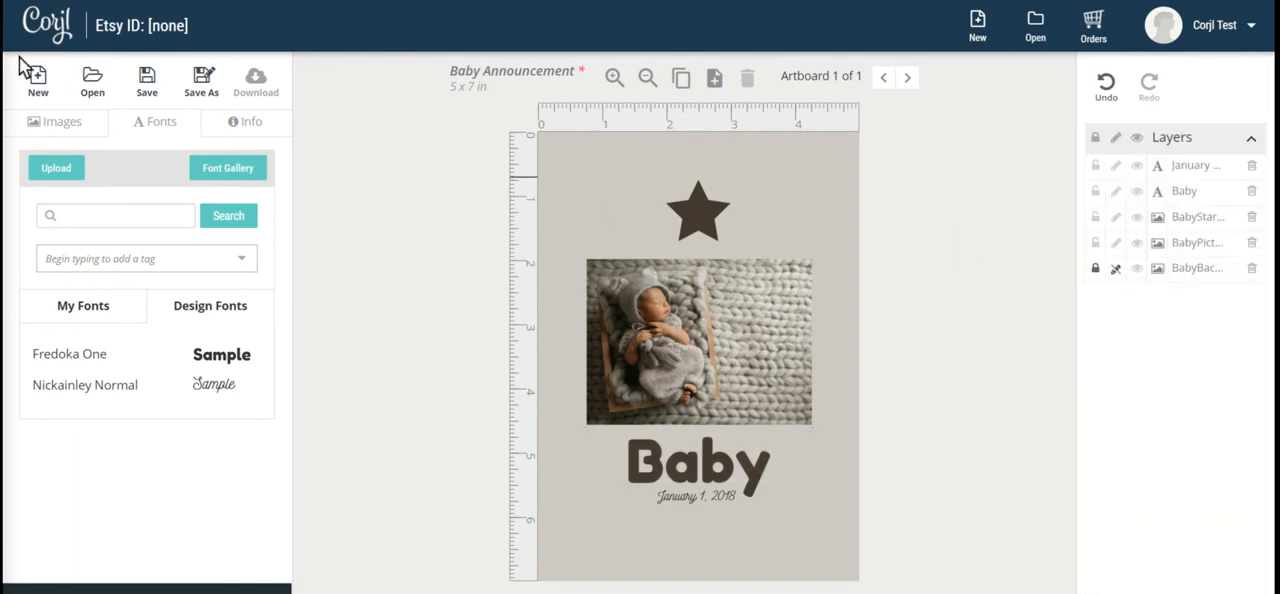
pyautogui.click(148, 88)
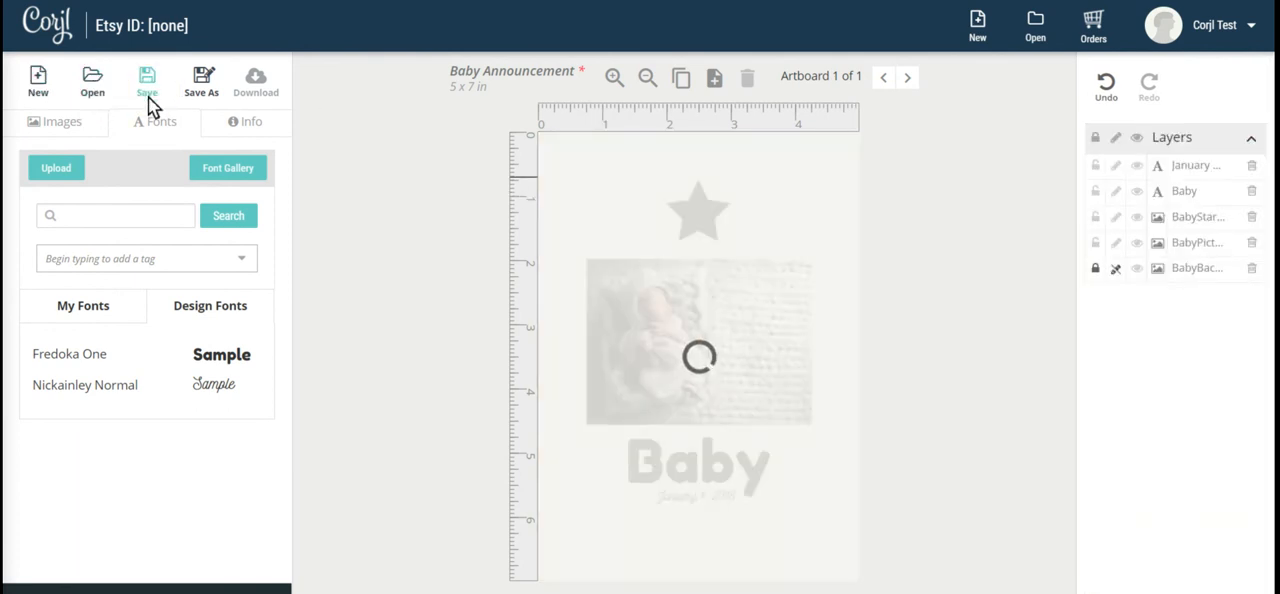